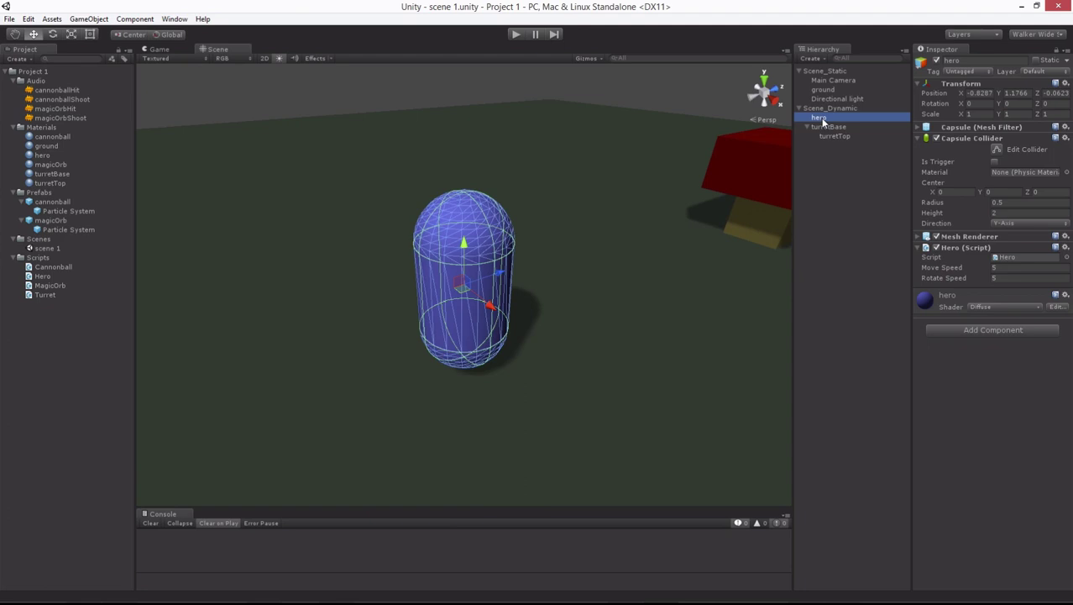
# - Select the hero capsule and switch the transform handle orientation to Local
pyautogui.moveTo(645, 191); pyautogui.dragTo(643, 223, button='right')
pyautogui.click(828, 118)
pyautogui.keyDown('alt'); pyautogui.moveTo(660, 259); pyautogui.dragTo(522, 263); pyautogui.keyUp('alt')
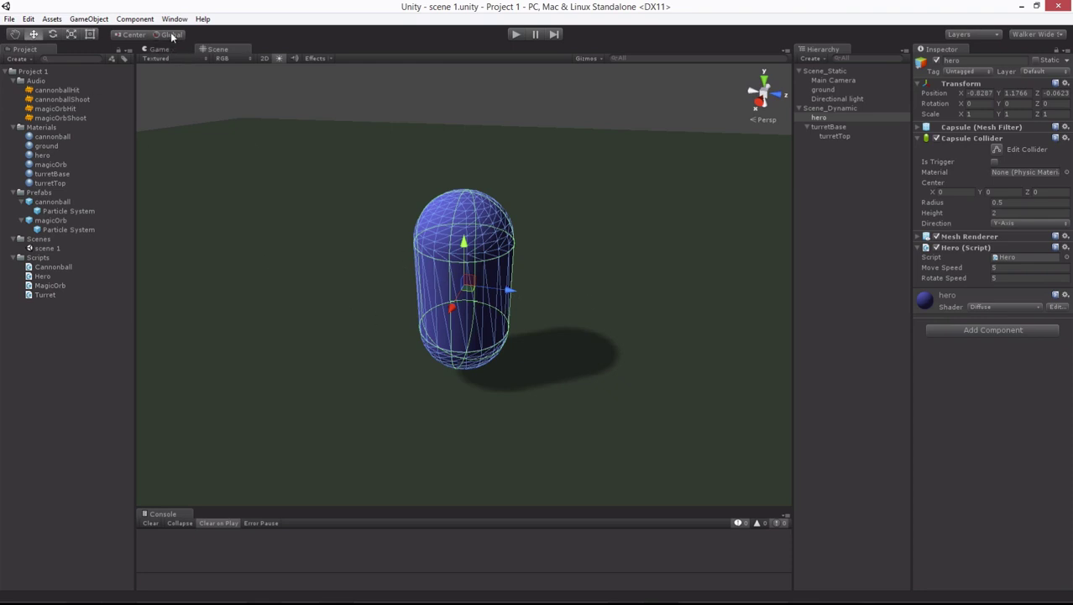
pyautogui.keyDown('alt'); pyautogui.moveTo(488, 287); pyautogui.dragTo(527, 343); pyautogui.keyUp('alt')
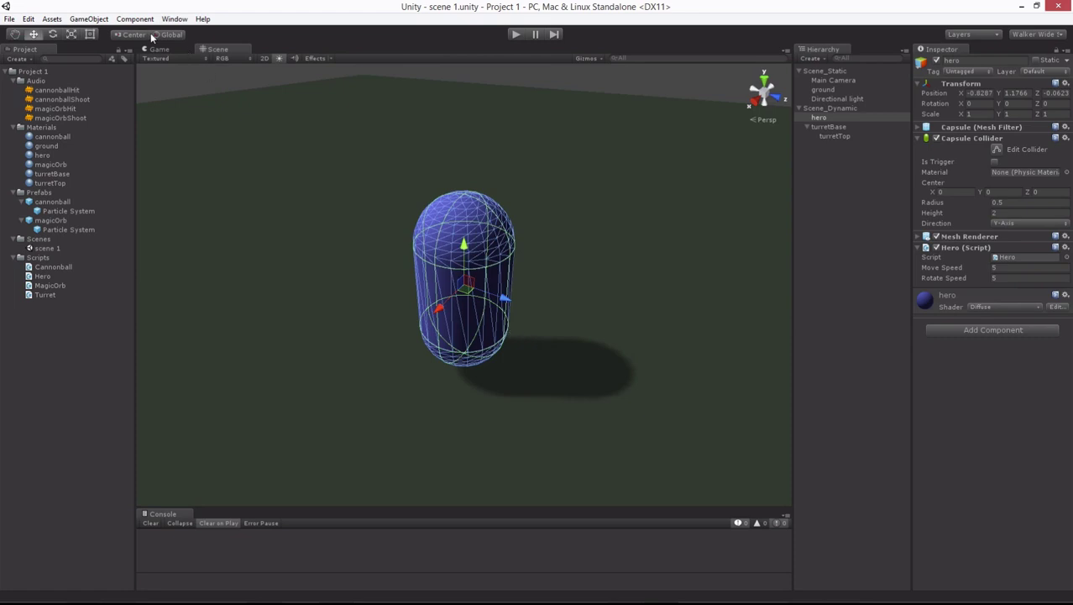
pyautogui.click(172, 35)
# - Create a 3D cube in the scene and remove its Box Collider component
pyautogui.click(811, 59)
pyautogui.moveTo(822, 100)
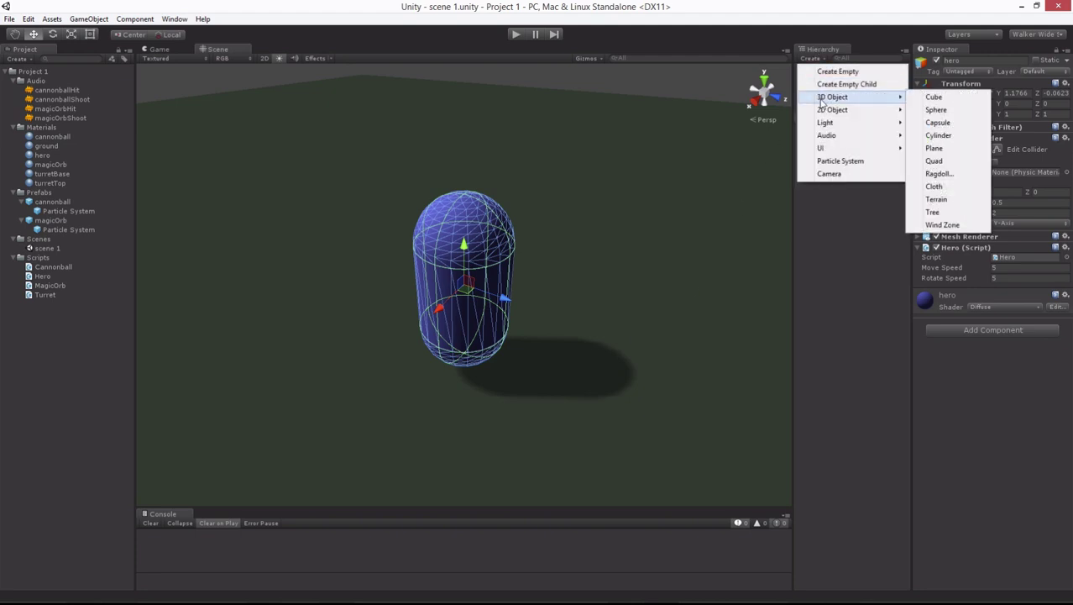
pyautogui.click(936, 98)
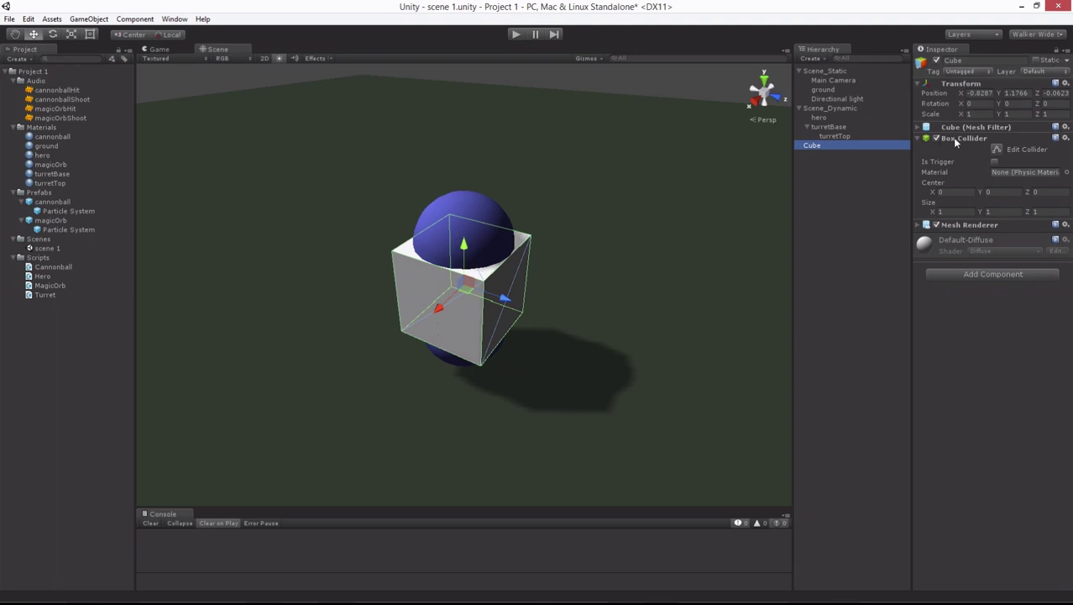
pyautogui.rightClick(980, 141)
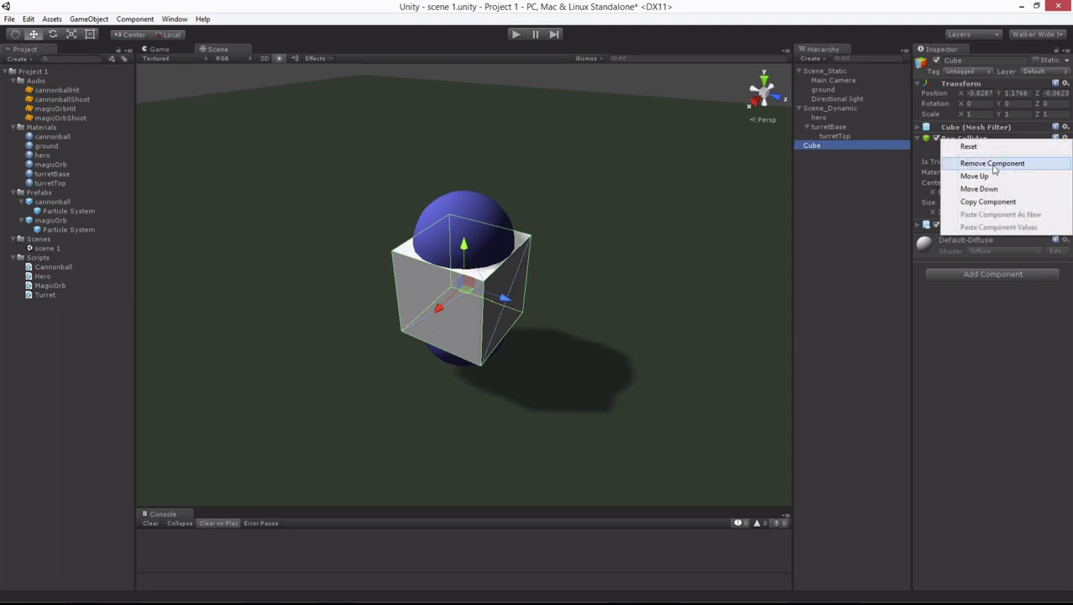
pyautogui.click(996, 164)
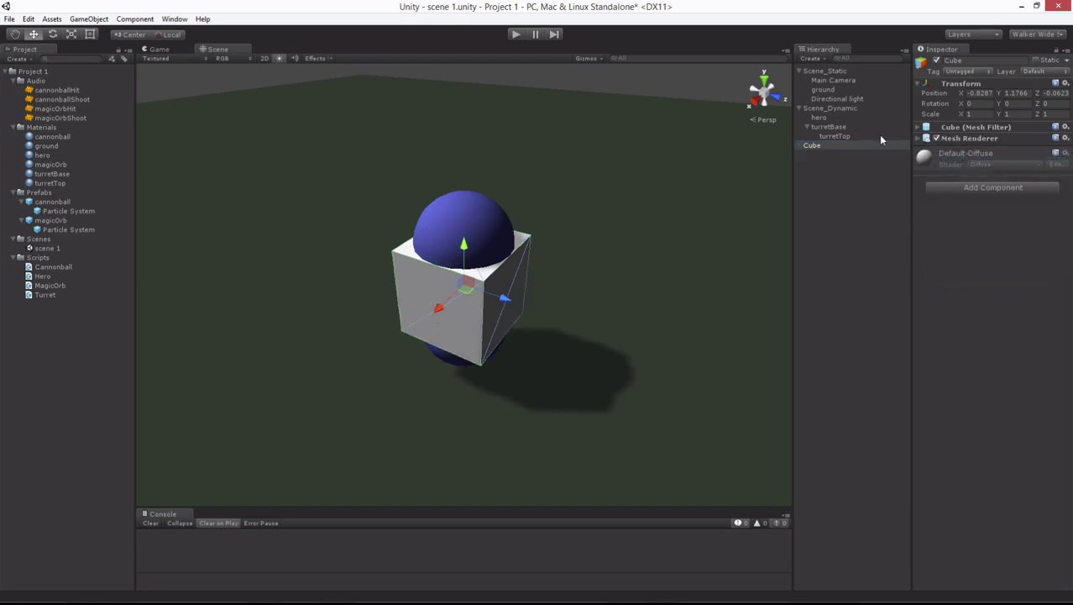
# - Rename the cube as weapon and make it a child of the hero object
pyautogui.click(975, 61)
pyautogui.write('weapon')
pyautogui.press('Return')
pyautogui.moveTo(814, 151); pyautogui.dragTo(822, 120)
pyautogui.click(820, 119)
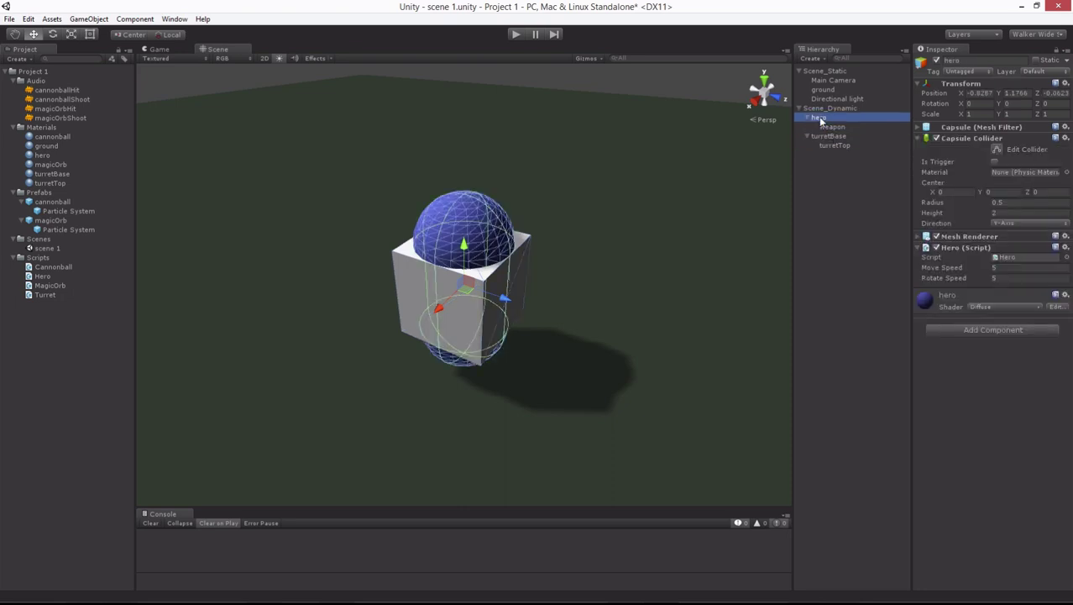
# - Scale the weapon cube down to about 0.34 on X and about 0.31 on Y
pyautogui.click(835, 128)
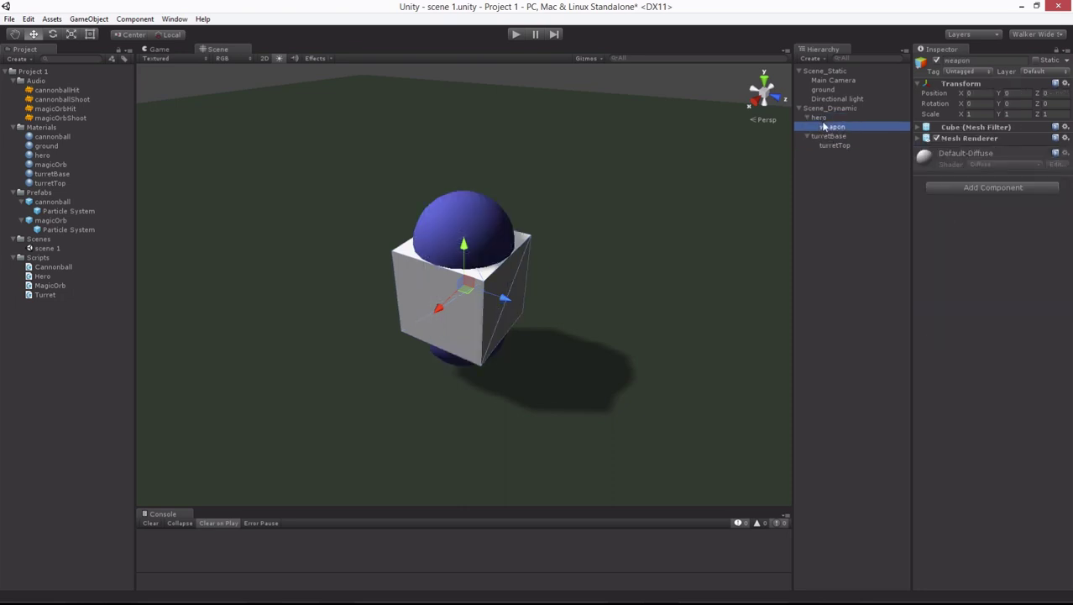
pyautogui.press('r')
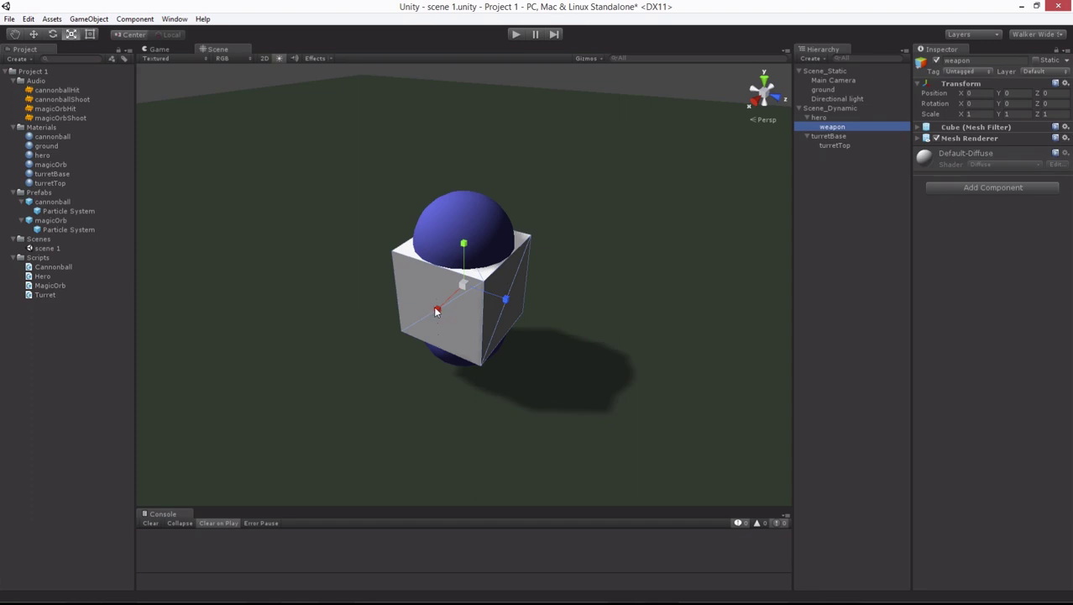
pyautogui.moveTo(437, 311); pyautogui.dragTo(454, 300)
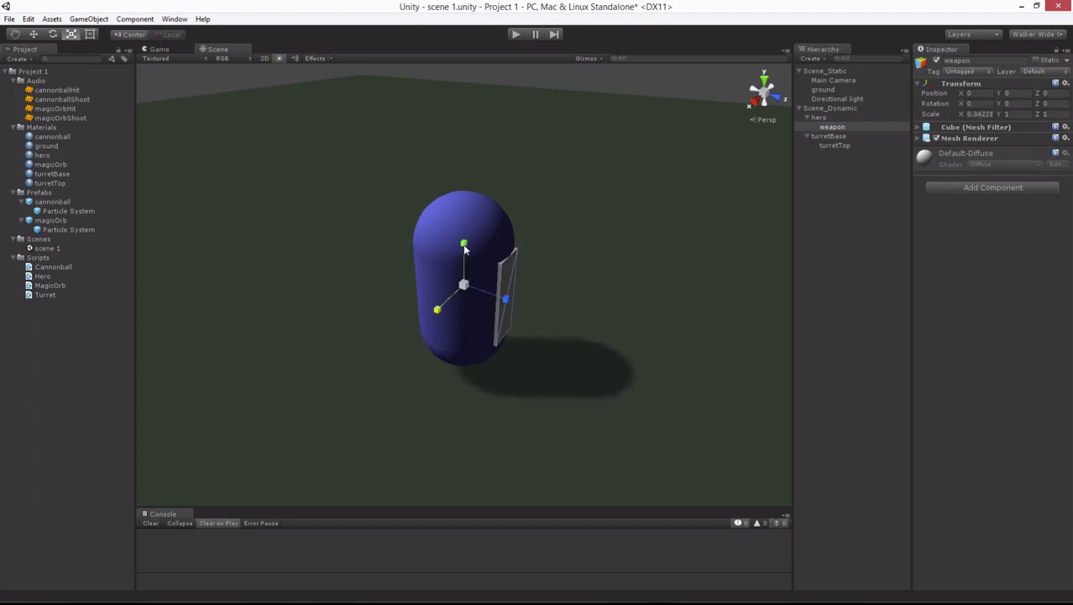
pyautogui.moveTo(465, 245); pyautogui.dragTo(463, 279)
# - Move the weapon to the hero's side at about X 0.51, raise it slightly and push it forward so it sticks out in front
pyautogui.press('e')
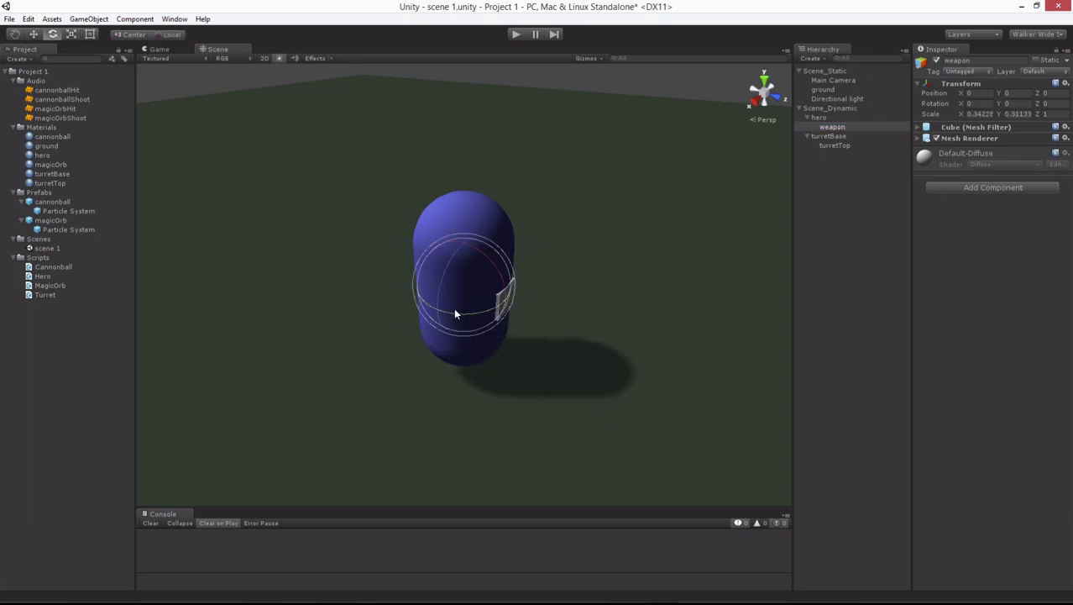
pyautogui.press('w')
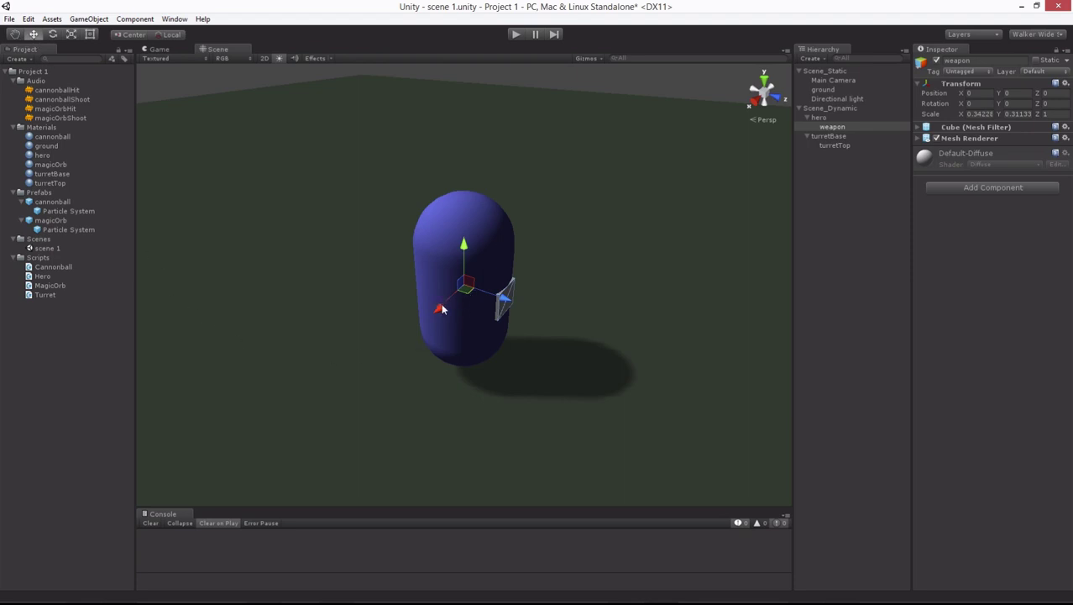
pyautogui.moveTo(438, 308); pyautogui.dragTo(407, 336)
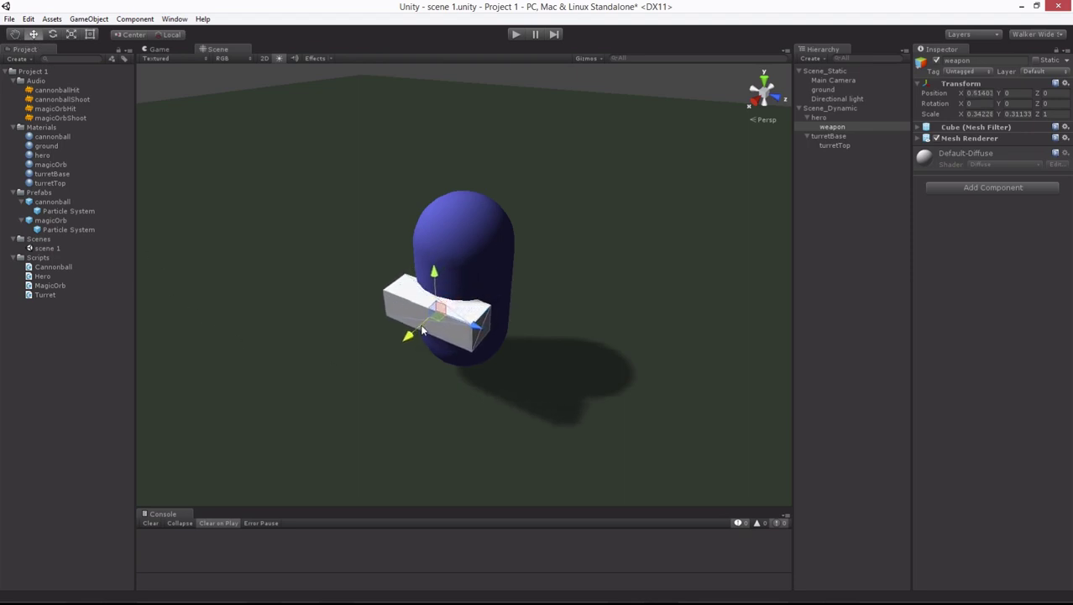
pyautogui.keyDown('alt'); pyautogui.moveTo(530, 289); pyautogui.dragTo(478, 248); pyautogui.keyUp('alt')
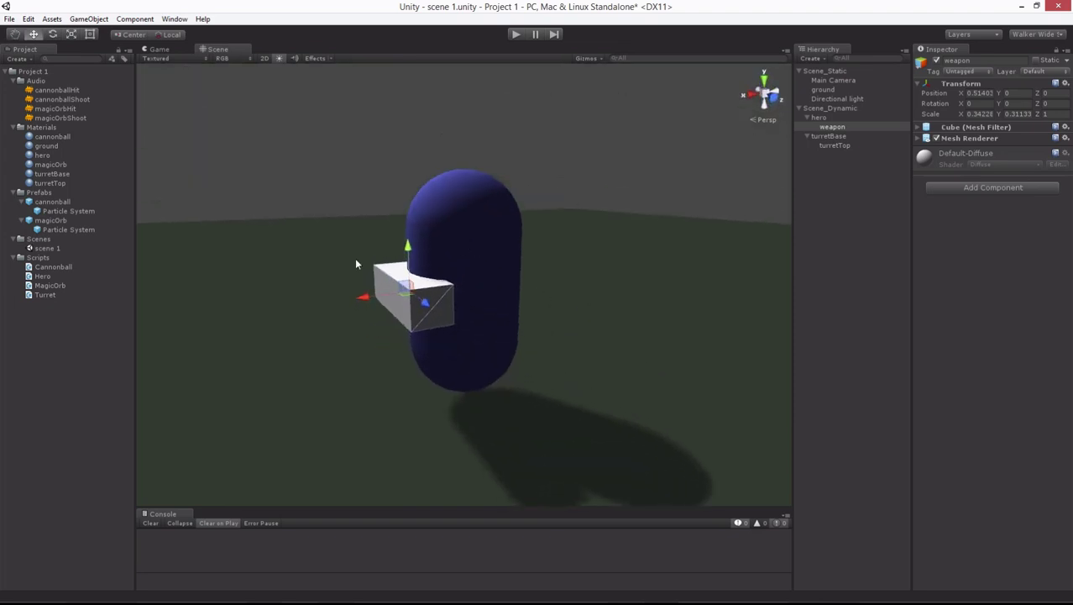
pyautogui.moveTo(409, 263); pyautogui.dragTo(408, 242)
pyautogui.keyDown('alt'); pyautogui.moveTo(408, 243); pyautogui.dragTo(490, 337); pyautogui.keyUp('alt')
pyautogui.moveTo(426, 342); pyautogui.dragTo(587, 329)
# - Set the hero's Rotate Speed to 15 and save the scene
pyautogui.click(843, 117)
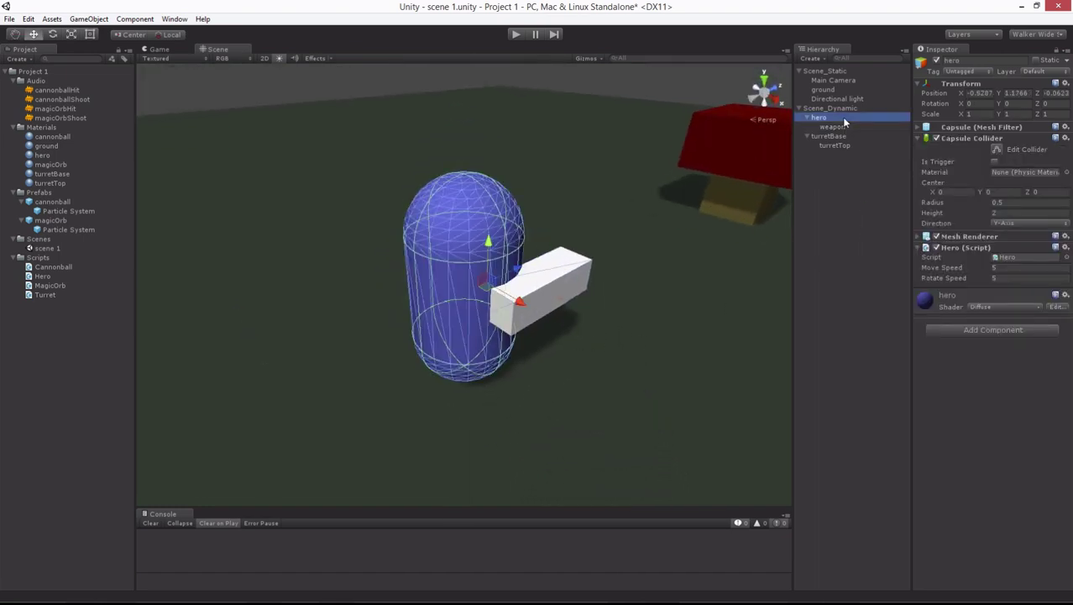
pyautogui.click(946, 277)
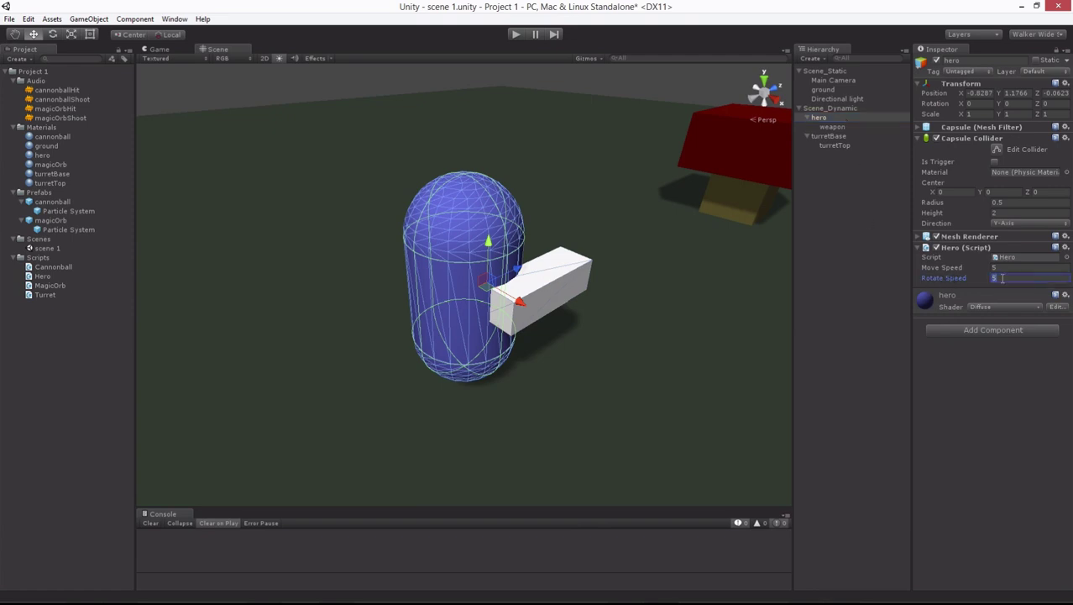
pyautogui.write('15')
pyautogui.hotkey('ctrl', 's')
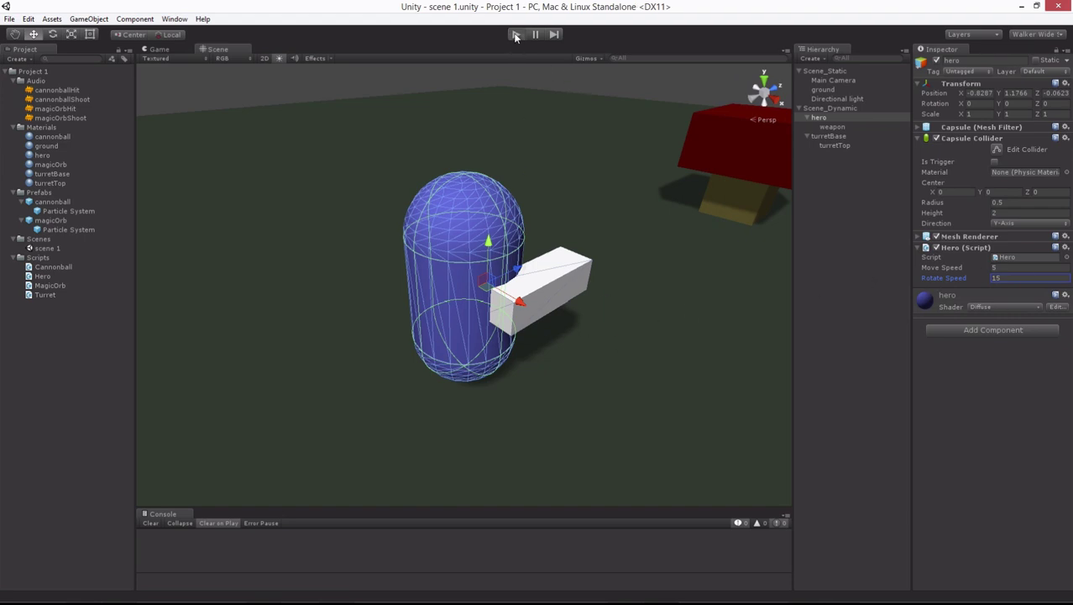
# - Play the scene and drive the hero forward and around to test its turning
pyautogui.click(516, 35)
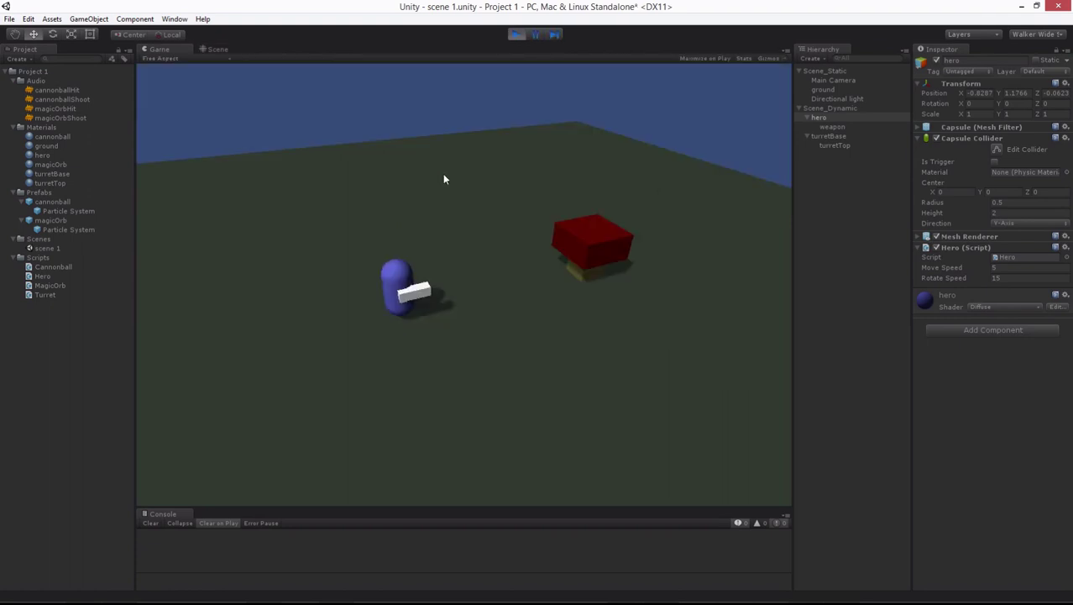
pyautogui.press('w')
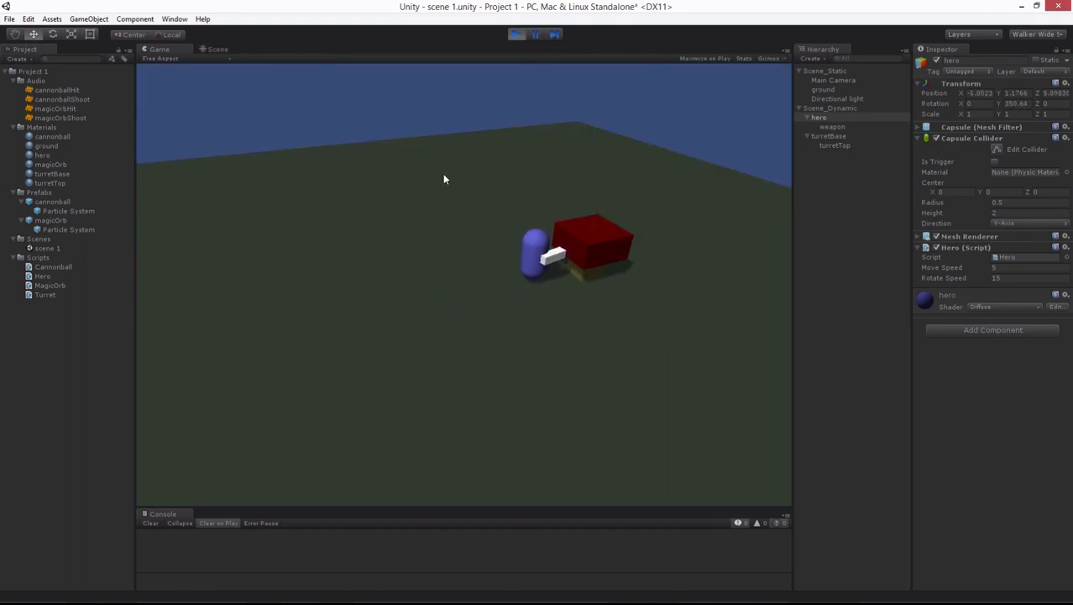
pyautogui.press('d')
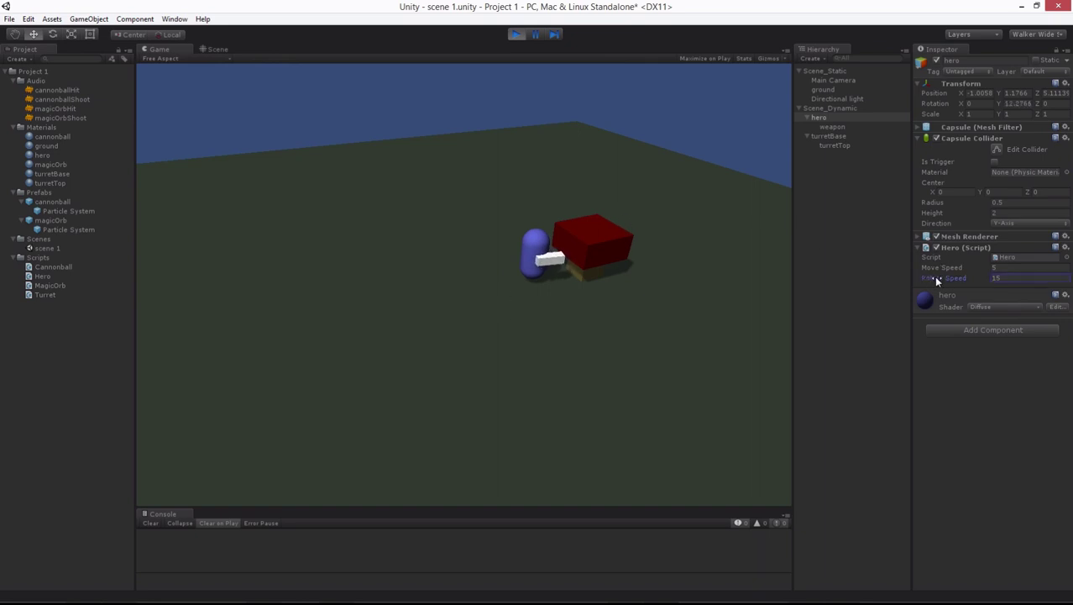
# - Set the hero's Rotate Speed to 51.92 during play and test moving backward and turning
pyautogui.moveTo(934, 276); pyautogui.dragTo(1041, 283)
pyautogui.press('s')
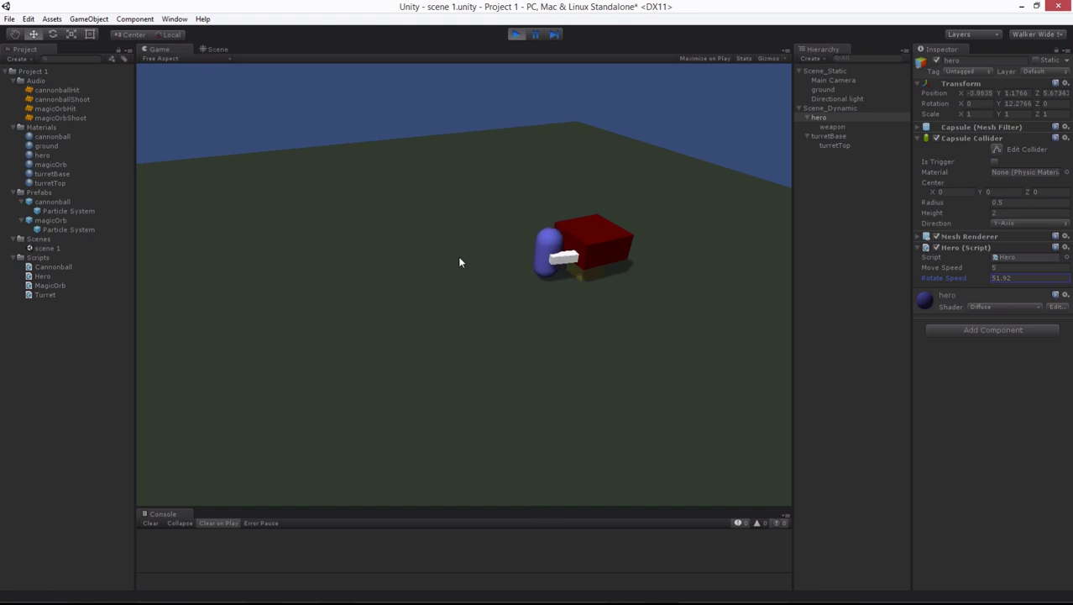
pyautogui.press('a')
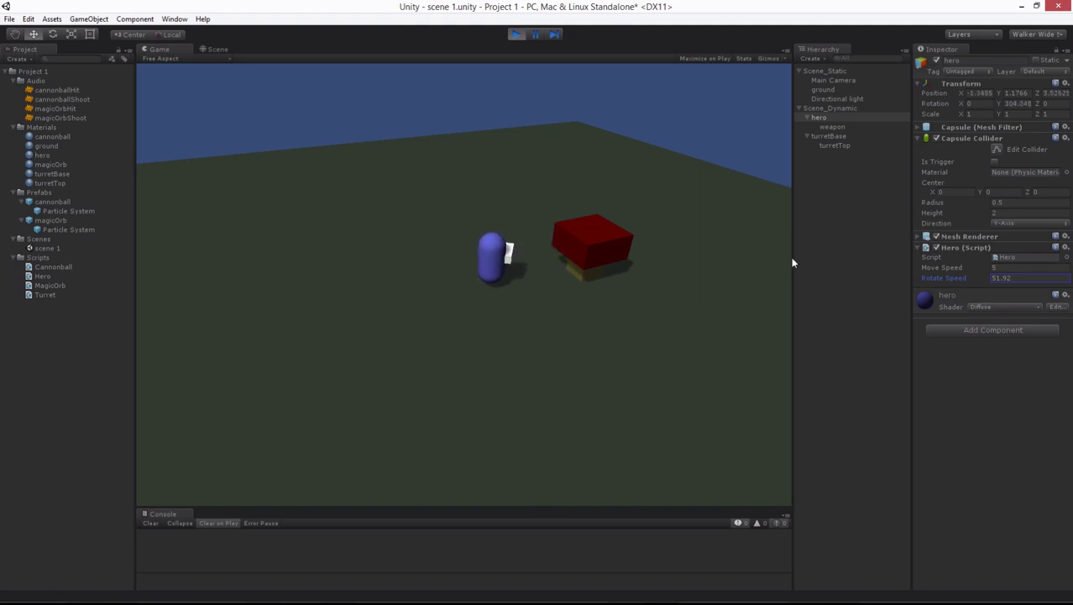
# - Try a Rotate Speed of 100 while driving the hero around the ground, and stop playing the scene
pyautogui.click(1025, 278)
pyautogui.write('100a')
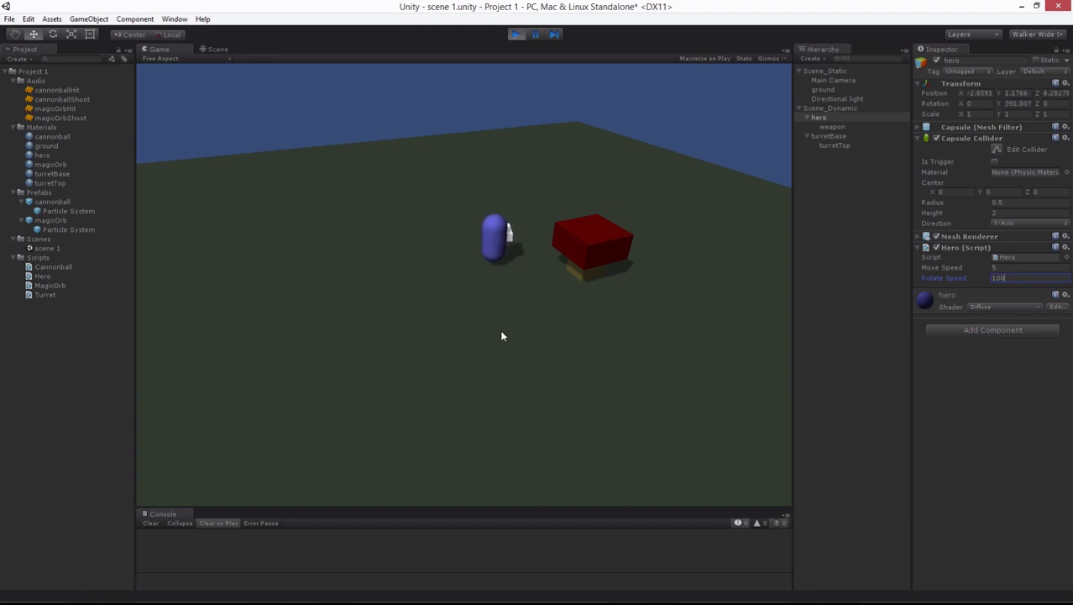
pyautogui.write('waw')
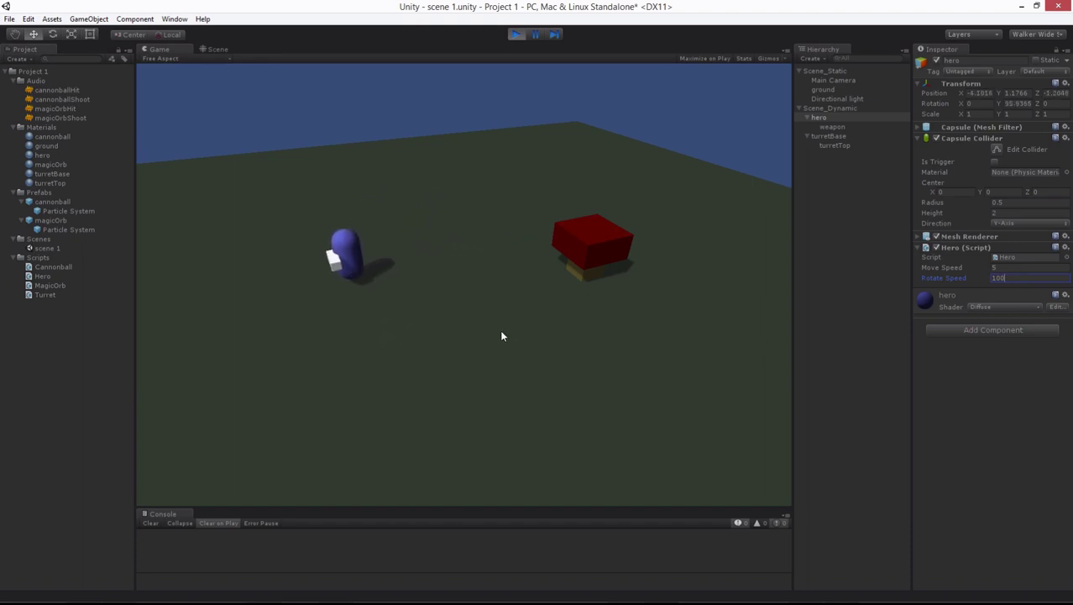
pyautogui.write('w')
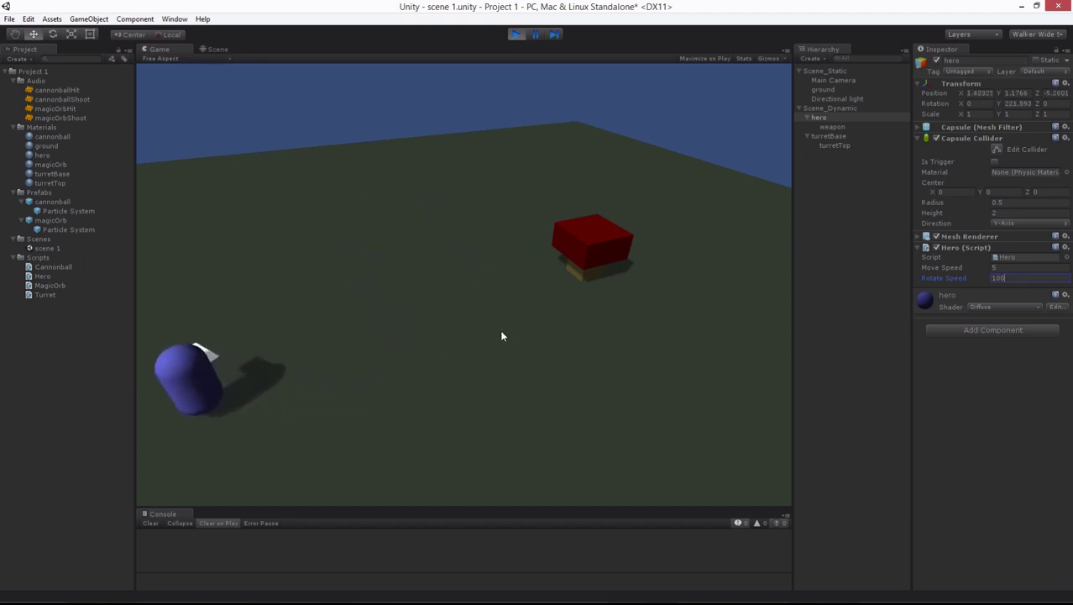
pyautogui.write('dw')
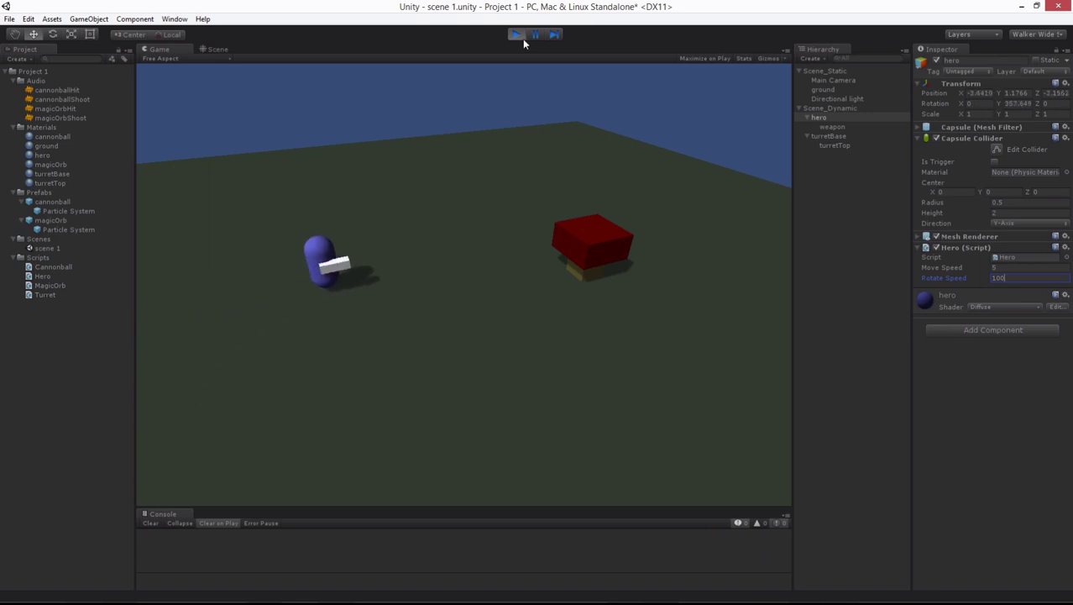
pyautogui.click(516, 35)
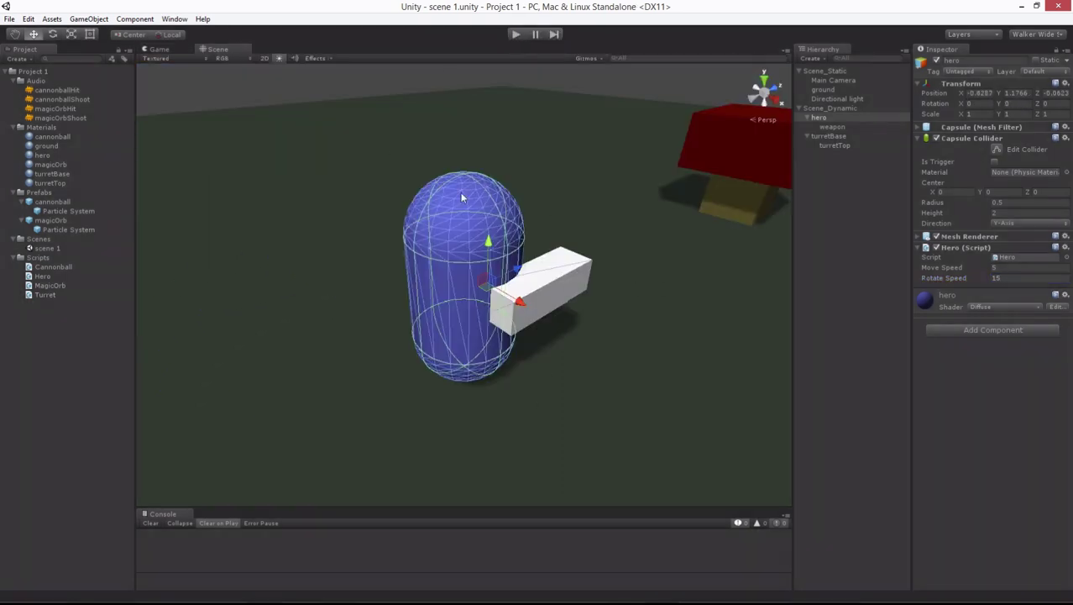
# - Switch to MonoDevelop, set the default rotateSpeed in Hero.cs to 100.0f and save the script
pyautogui.click(949, 280)
pyautogui.hotkey('alt', 'Tab')
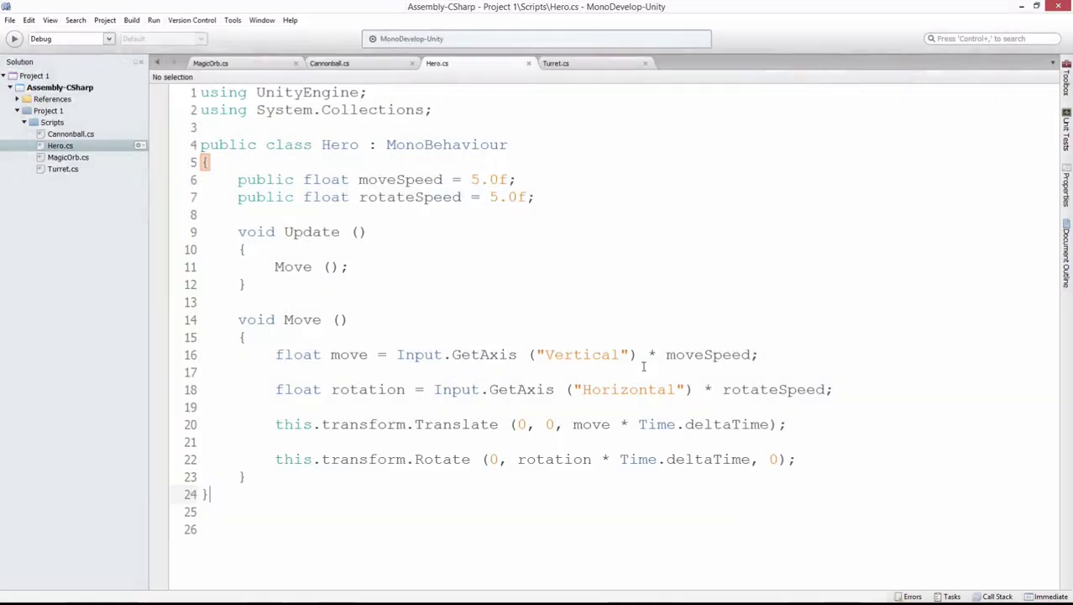
pyautogui.moveTo(489, 197); pyautogui.dragTo(527, 196)
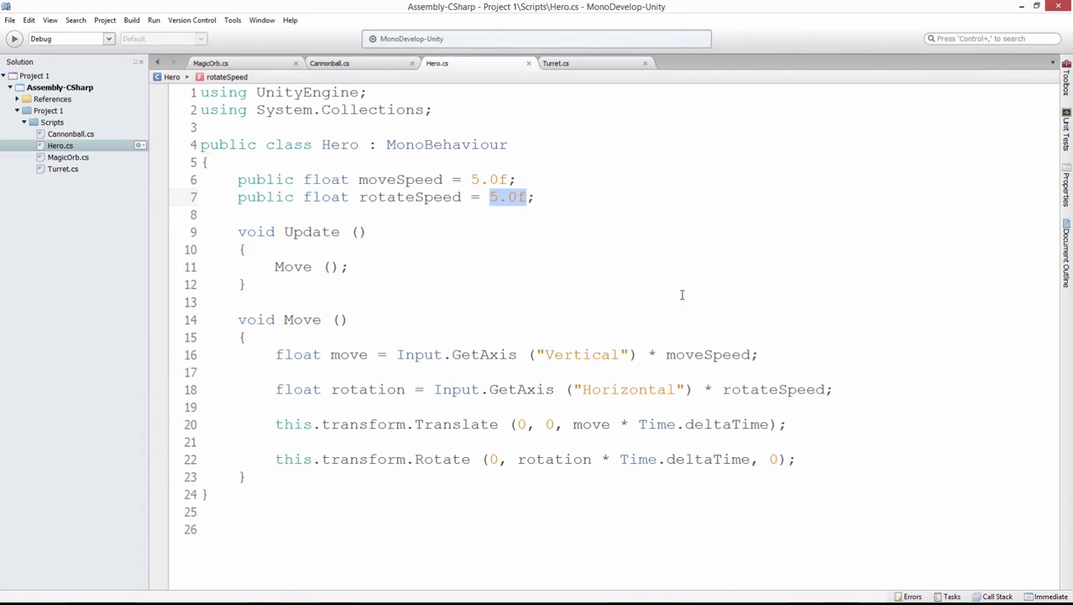
pyautogui.write('100')
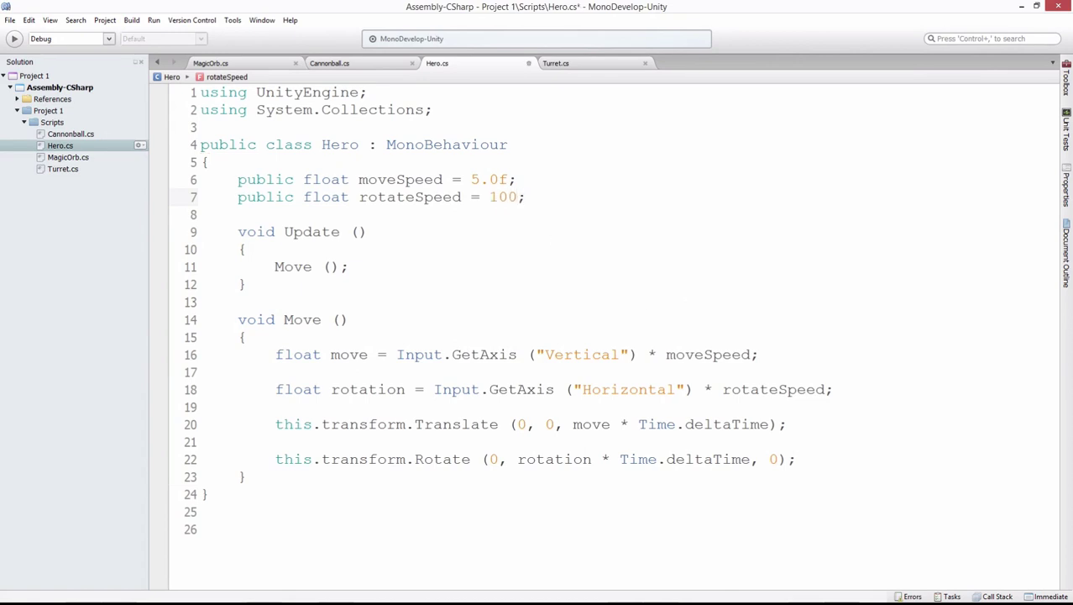
pyautogui.write('.0f')
pyautogui.hotkey('ctrl', 's')
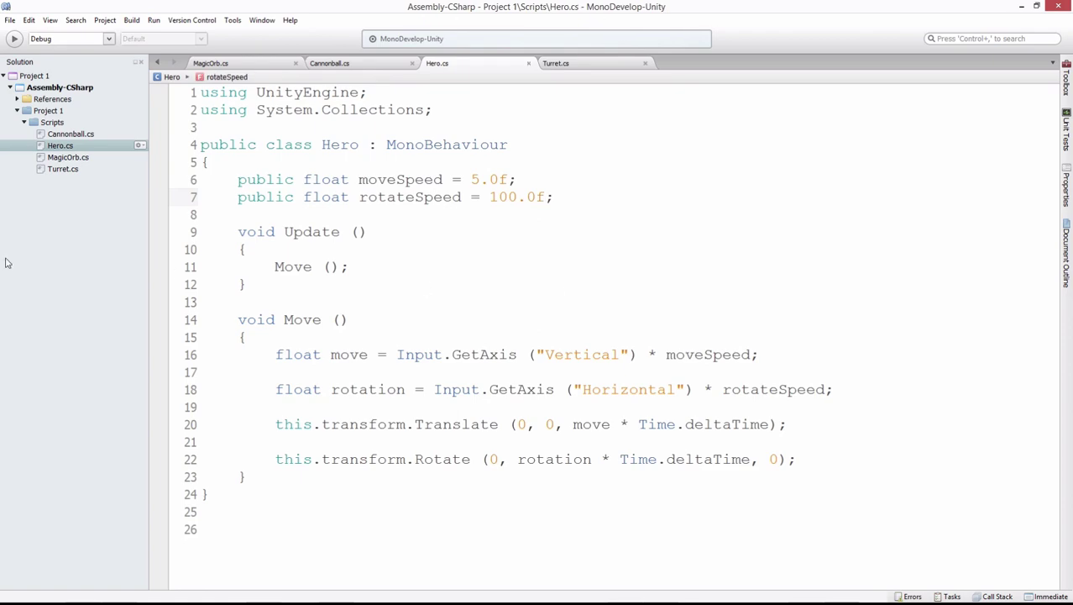
# - Switch back to Unity and reset the hero's Hero script component to its default values
pyautogui.click(1019, 10)
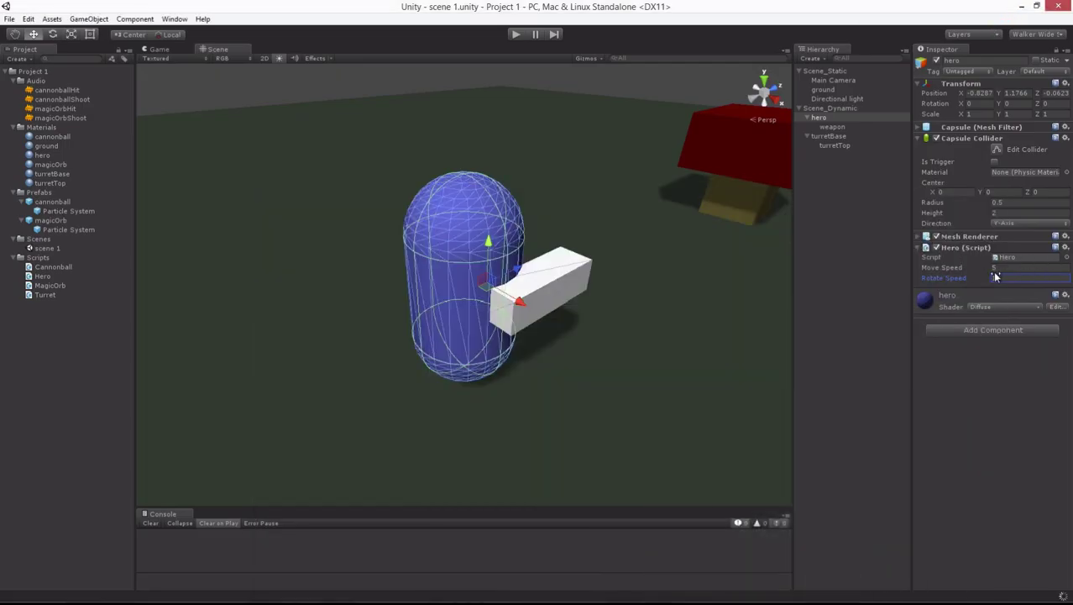
pyautogui.write('15')
pyautogui.click(1065, 247)
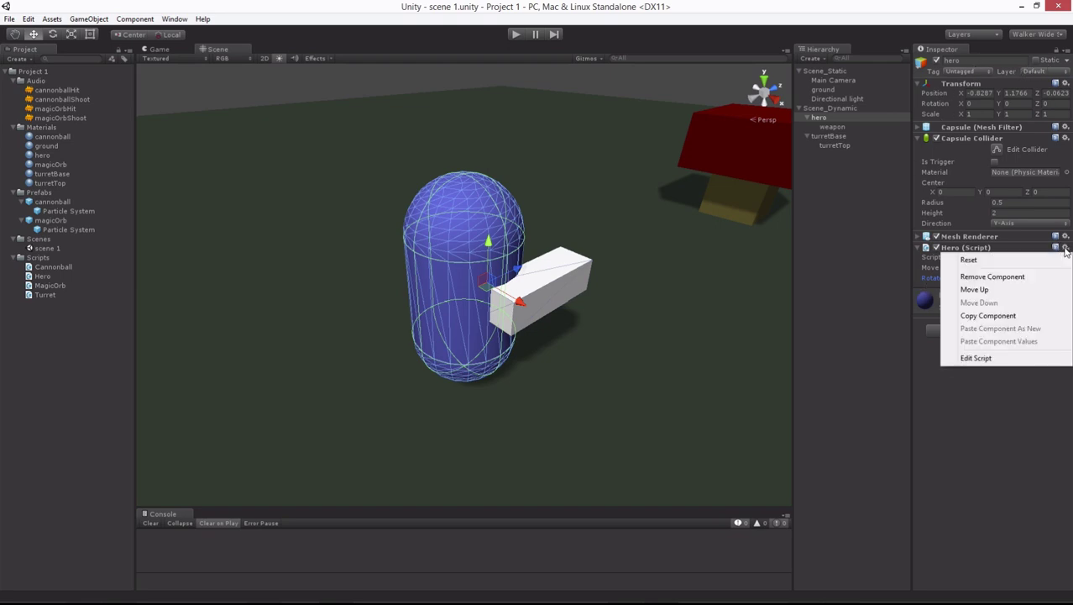
pyautogui.click(969, 261)
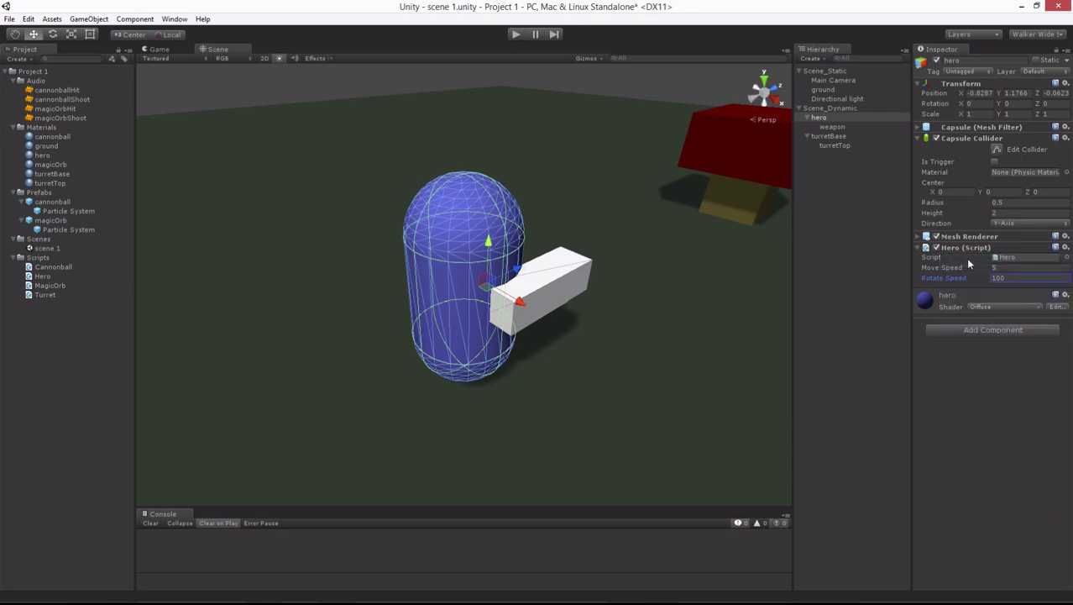
pyautogui.click(947, 267)
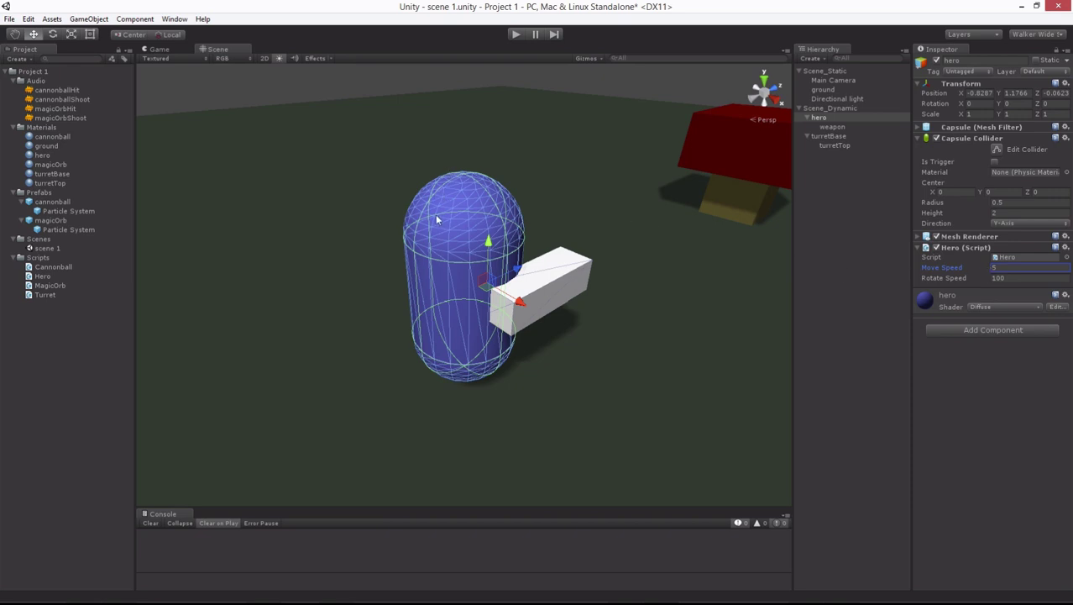
# - Save the scene with the hero's restored script defaults
pyautogui.moveTo(393, 306); pyautogui.dragTo(324, 335, button='middle')
pyautogui.hotkey('ctrl', 's')
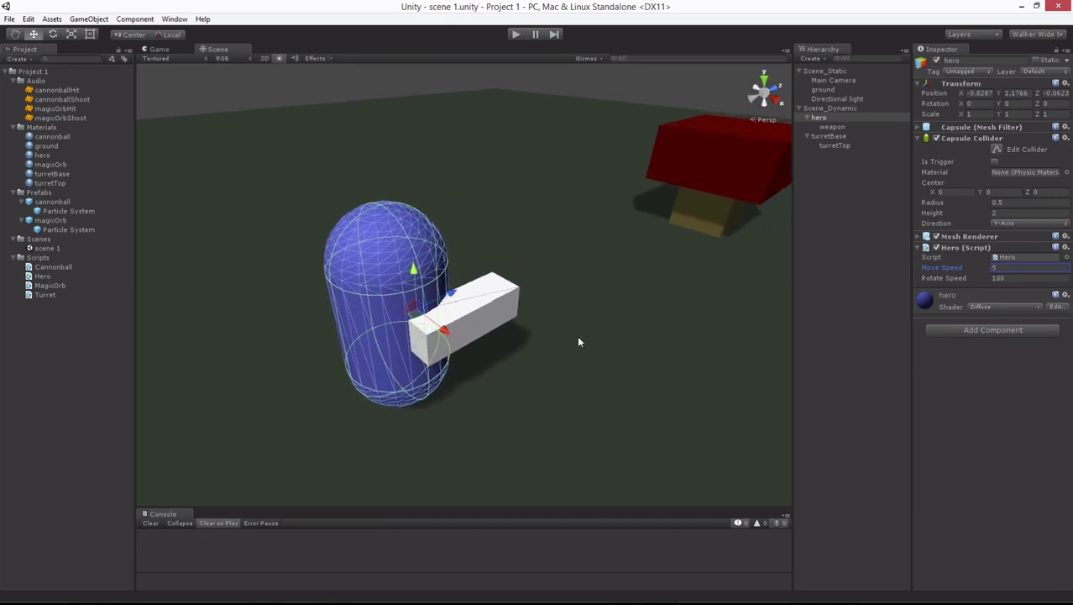
pyautogui.moveTo(653, 360); pyautogui.dragTo(579, 343, button='middle')
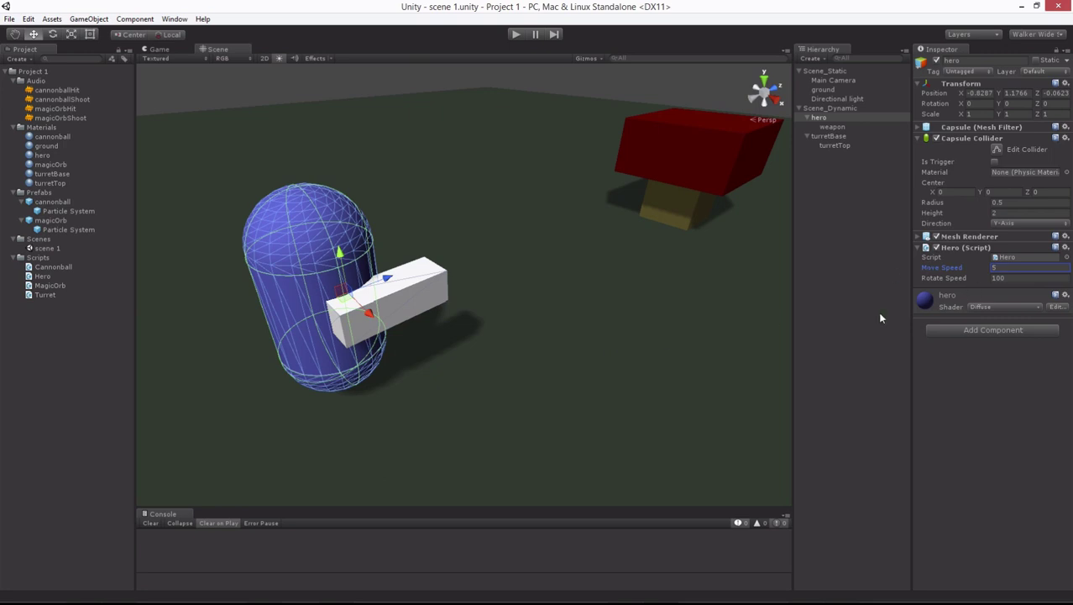
# - Focus on the hero's weapon and create an empty child object under the hero
pyautogui.keyDown('alt'); pyautogui.moveTo(484, 323); pyautogui.dragTo(443, 277); pyautogui.keyUp('alt')
pyautogui.click(436, 271)
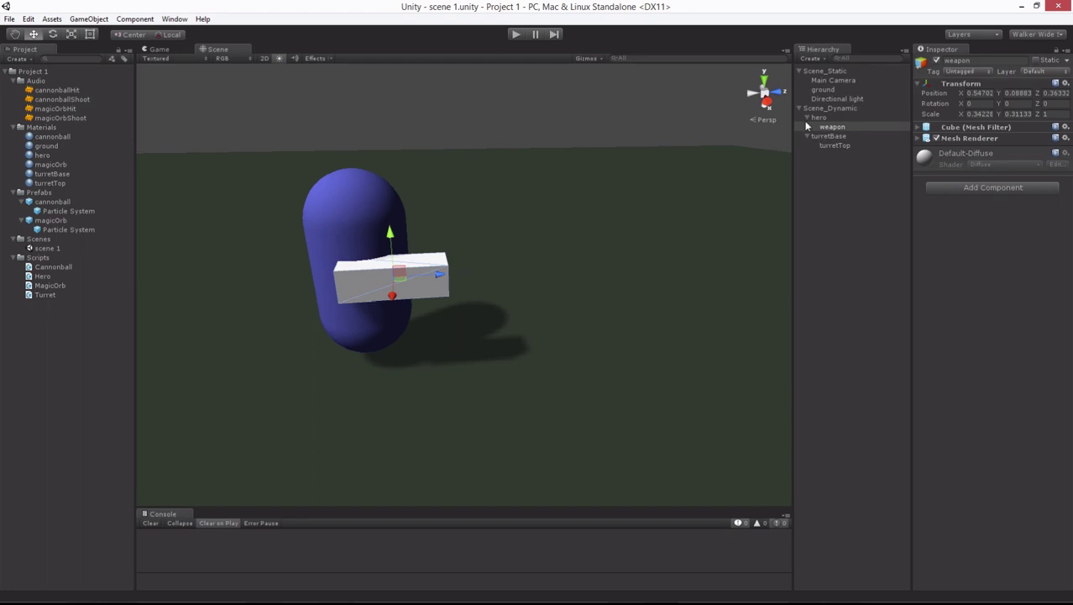
pyautogui.doubleClick(833, 127)
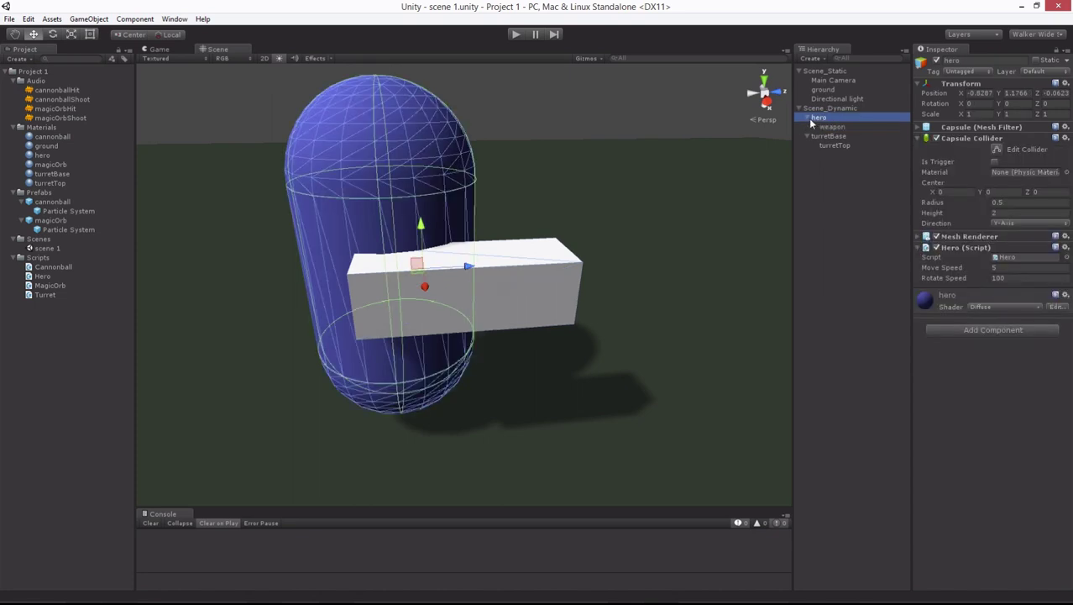
pyautogui.click(811, 60)
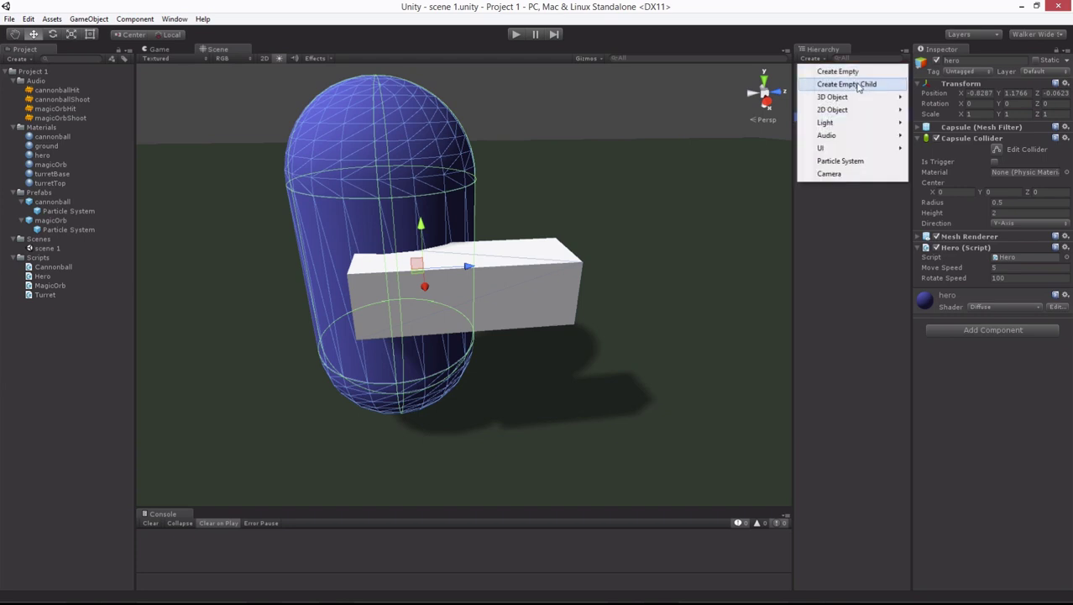
pyautogui.click(849, 84)
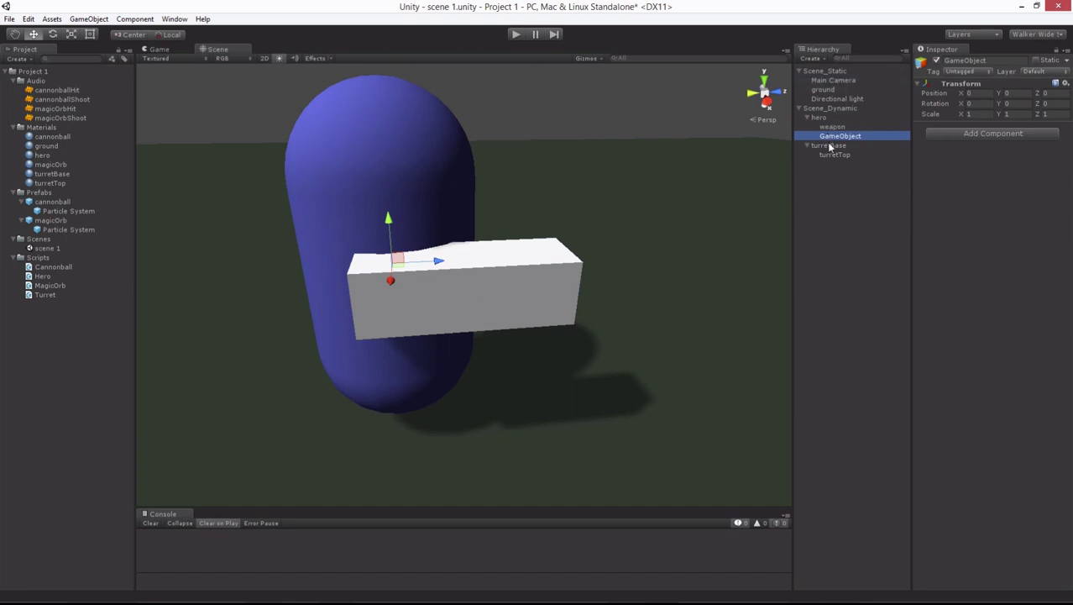
# - Move the empty child object just in front of the weapon's tip, at about X 0.53, Y 0.09, Z 0.95
pyautogui.keyDown('alt'); pyautogui.moveTo(597, 313); pyautogui.dragTo(500, 294); pyautogui.keyUp('alt')
pyautogui.moveTo(539, 243); pyautogui.dragTo(463, 374)
pyautogui.keyDown('alt'); pyautogui.moveTo(299, 392); pyautogui.dragTo(499, 173); pyautogui.keyUp('alt')
pyautogui.moveTo(546, 299); pyautogui.dragTo(689, 367)
pyautogui.keyDown('alt'); pyautogui.moveTo(813, 366); pyautogui.dragTo(891, 364); pyautogui.keyUp('alt')
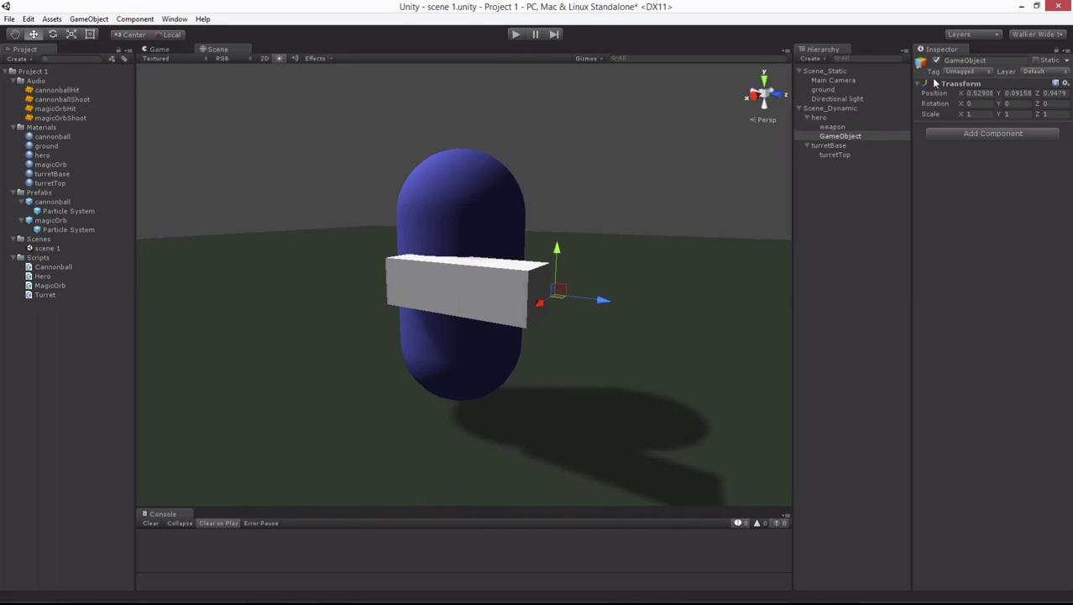
# - Rename the hero's empty child object to socket and save the scene
pyautogui.click(999, 61)
pyautogui.write('c')
pyautogui.write('ocket')
pyautogui.press('Return')
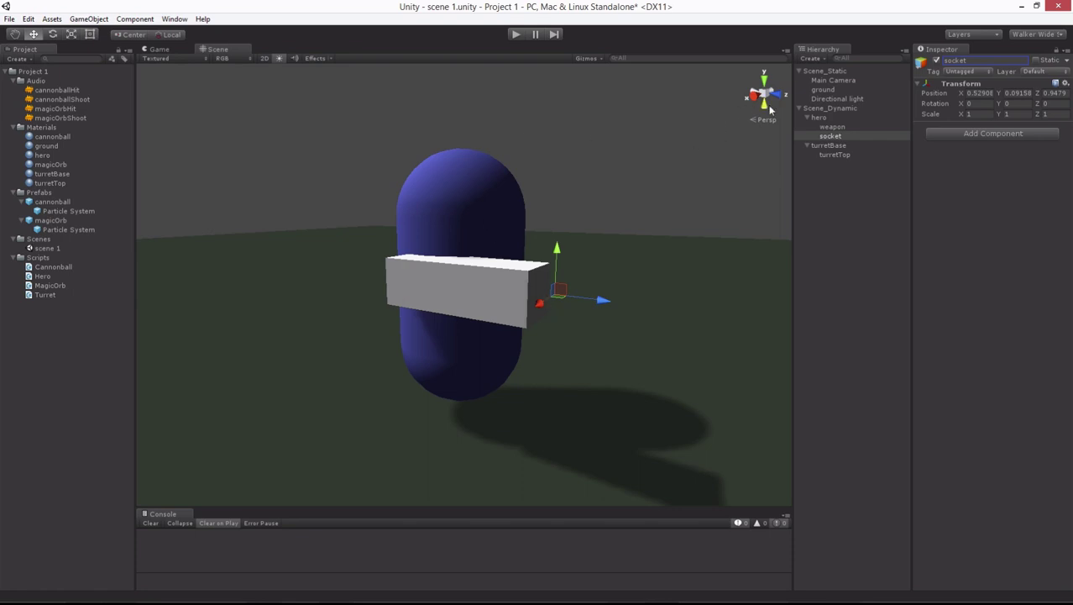
pyautogui.click(831, 118)
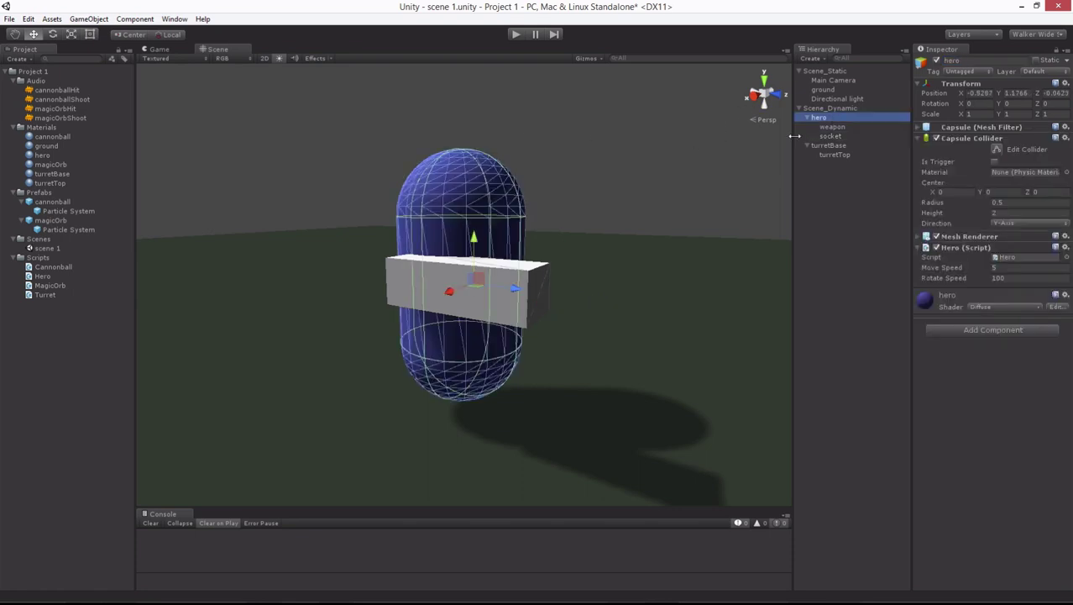
pyautogui.hotkey('ctrl', 's')
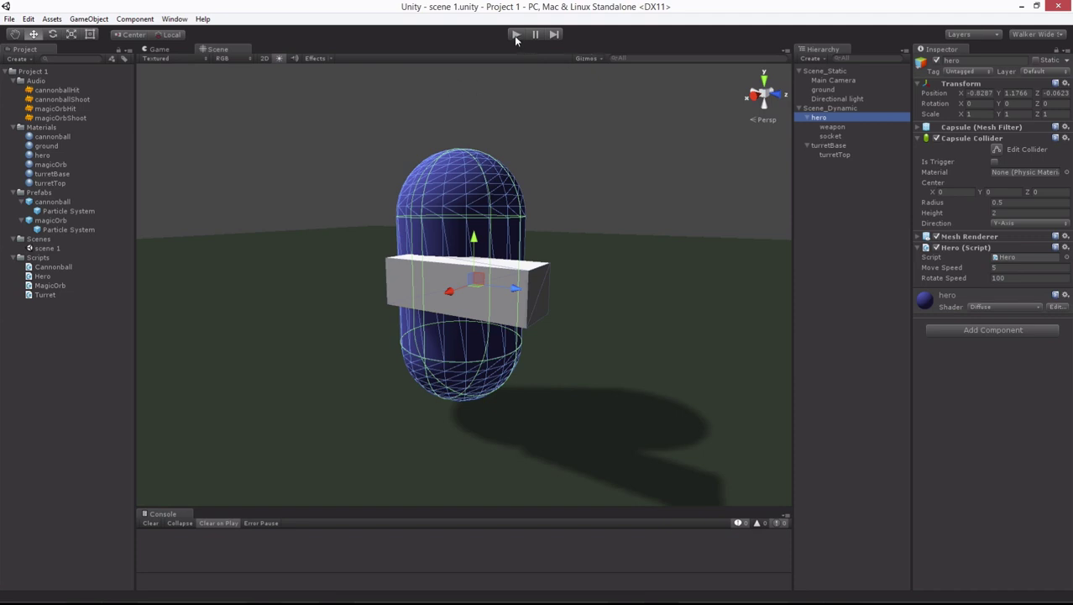
# - Play the scene and test driving the hero forward and turning it around the turret
pyautogui.click(515, 35)
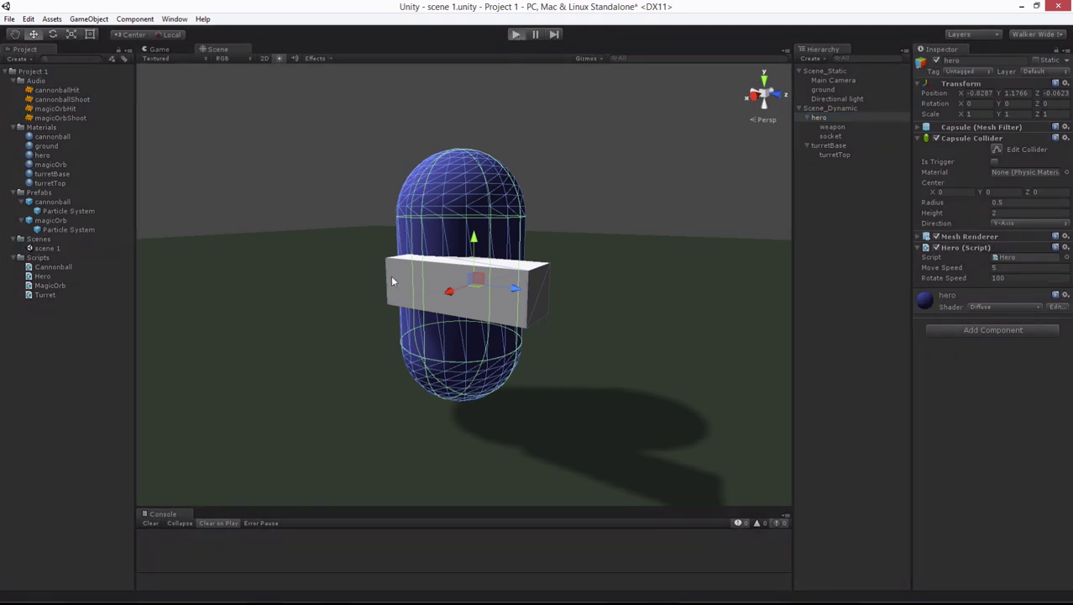
pyautogui.press('w')
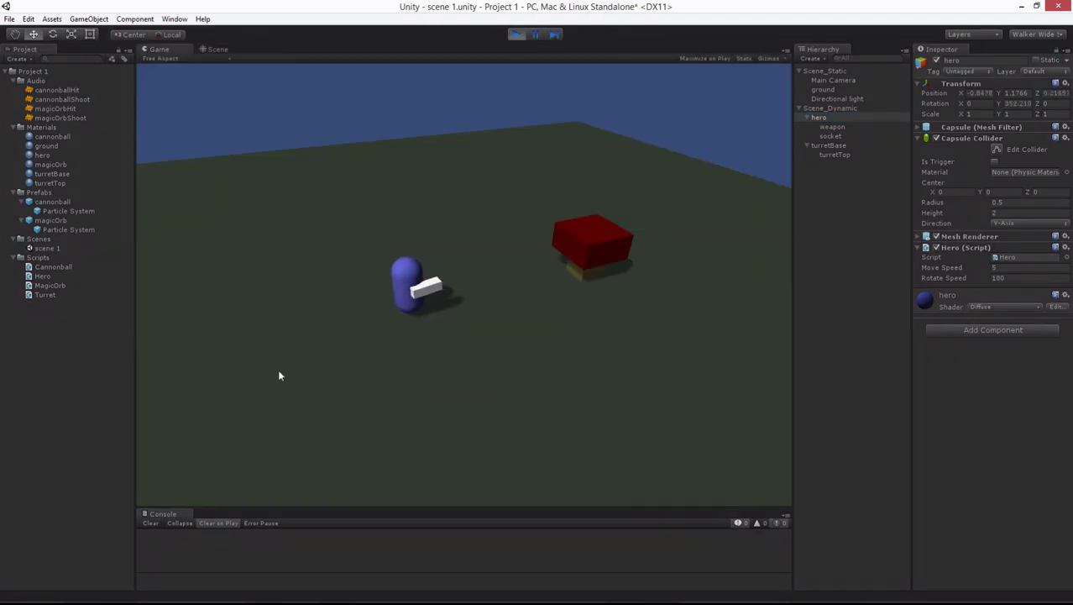
pyautogui.press('a')
pyautogui.press('w')
pyautogui.press('a')
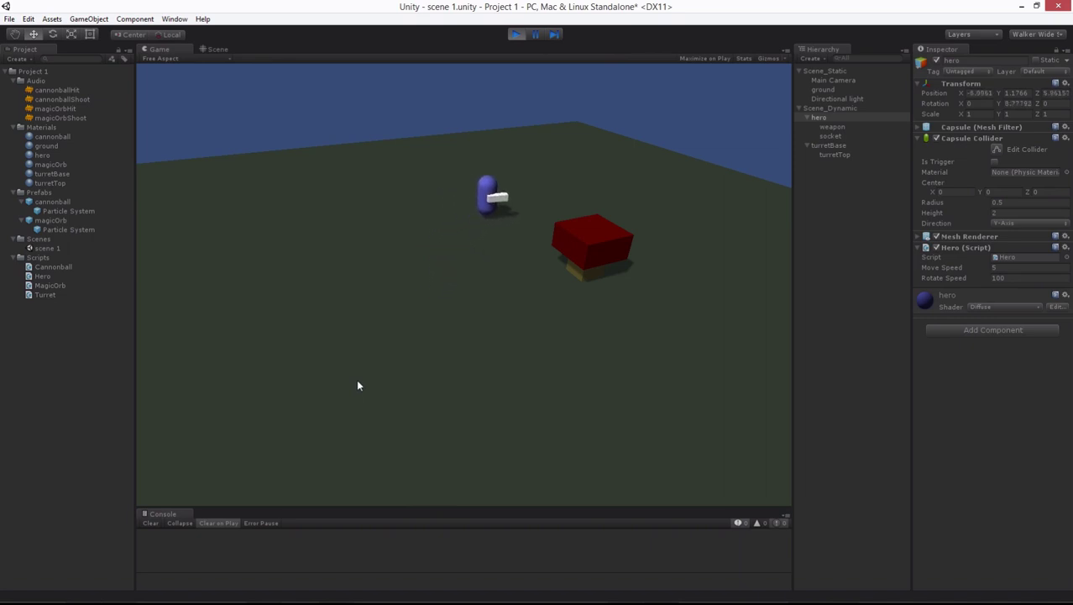
pyautogui.press('w')
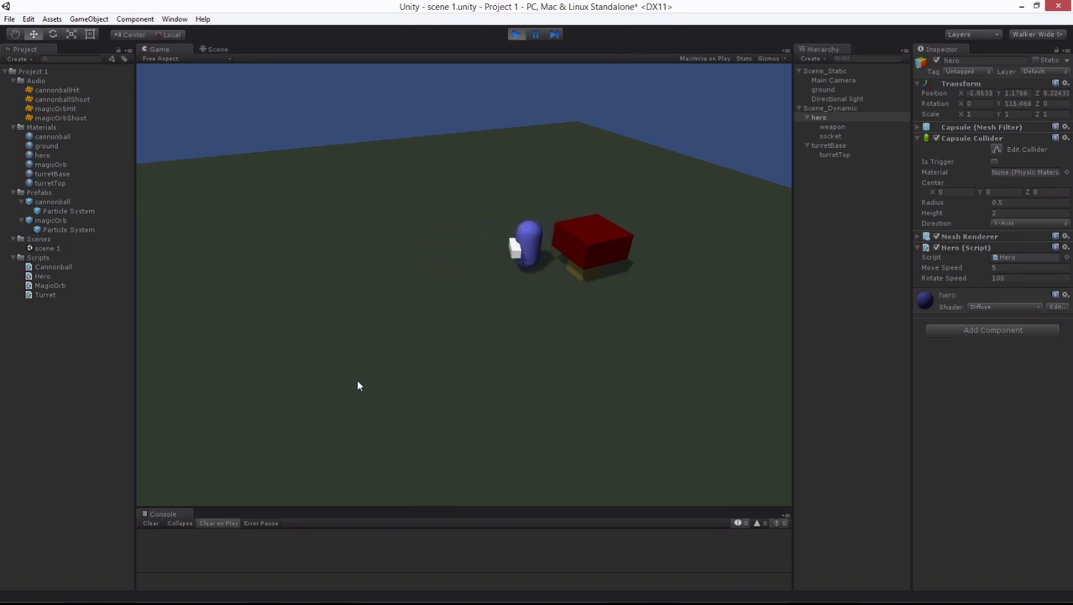
pyautogui.press('w')
pyautogui.press('a')
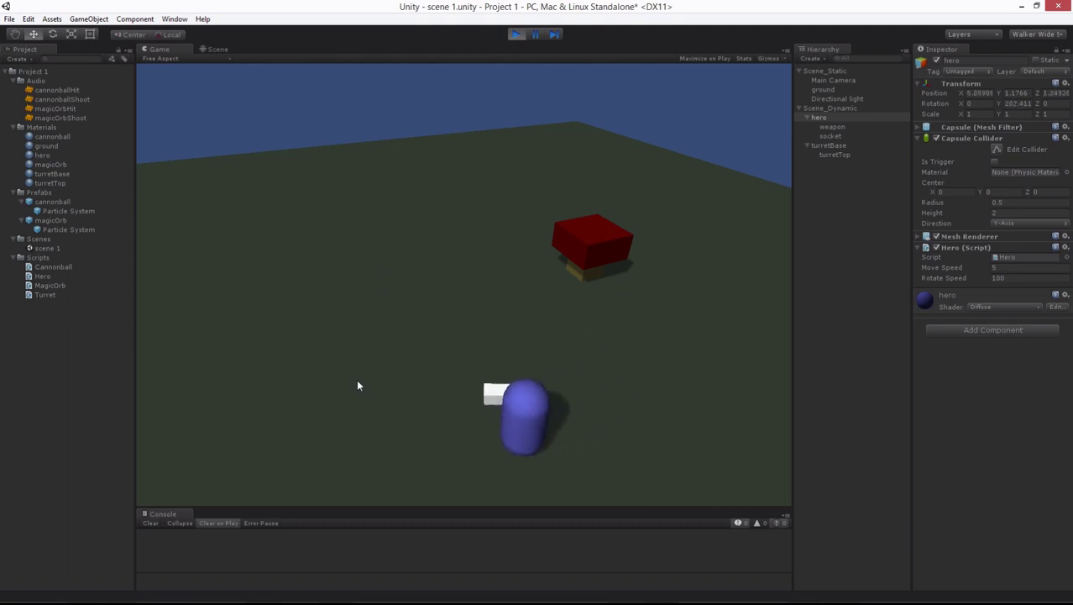
pyautogui.press('w')
pyautogui.press('d')
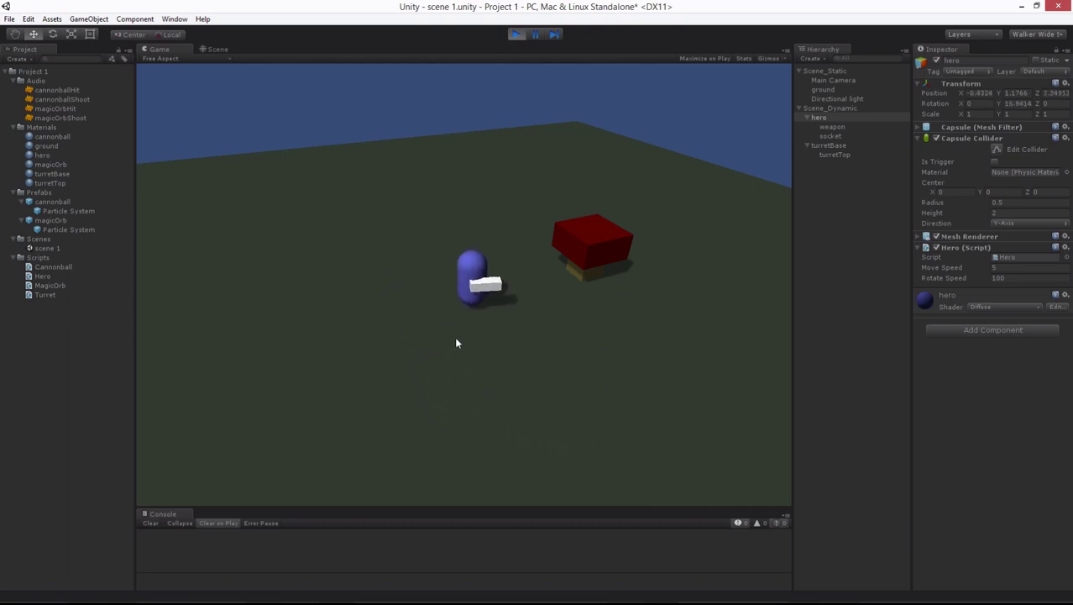